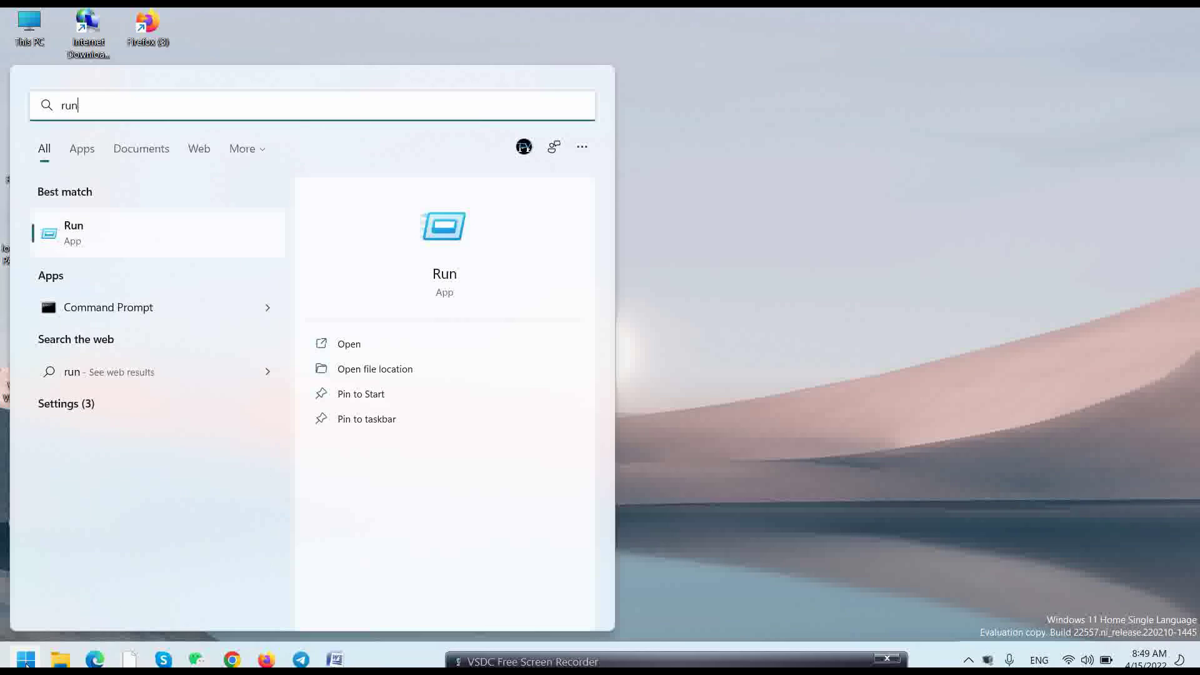
Open the user's Temp folder by running the command %temp% from the Run app.
key(Return)
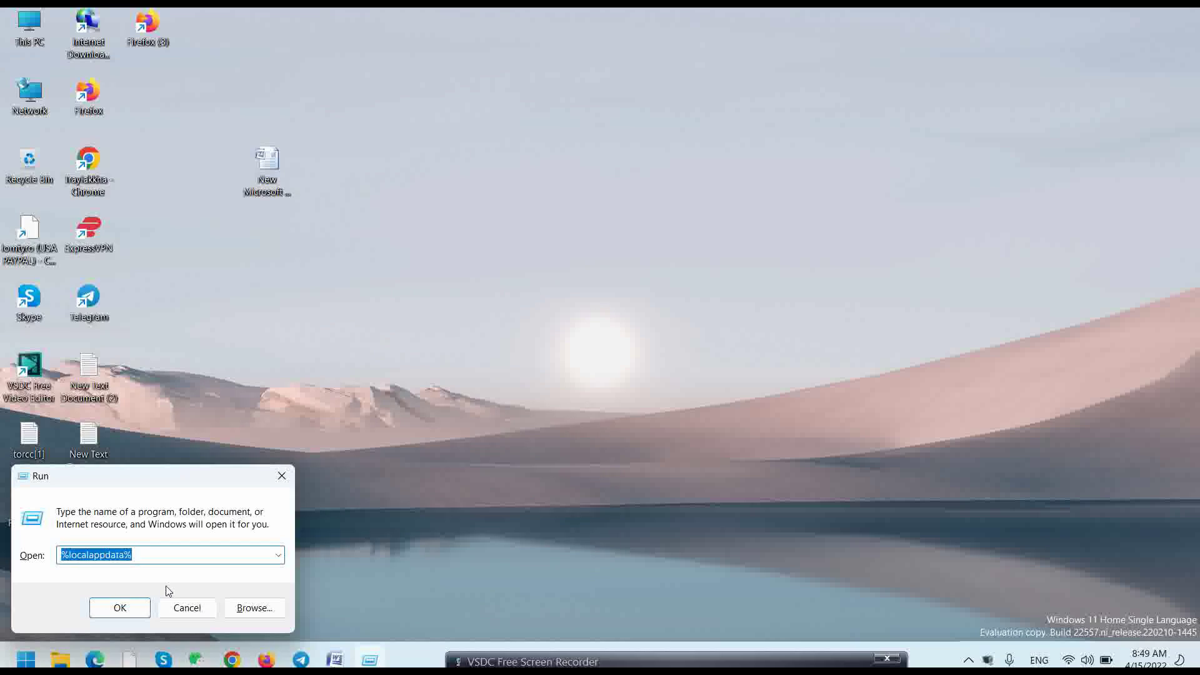
text(%)
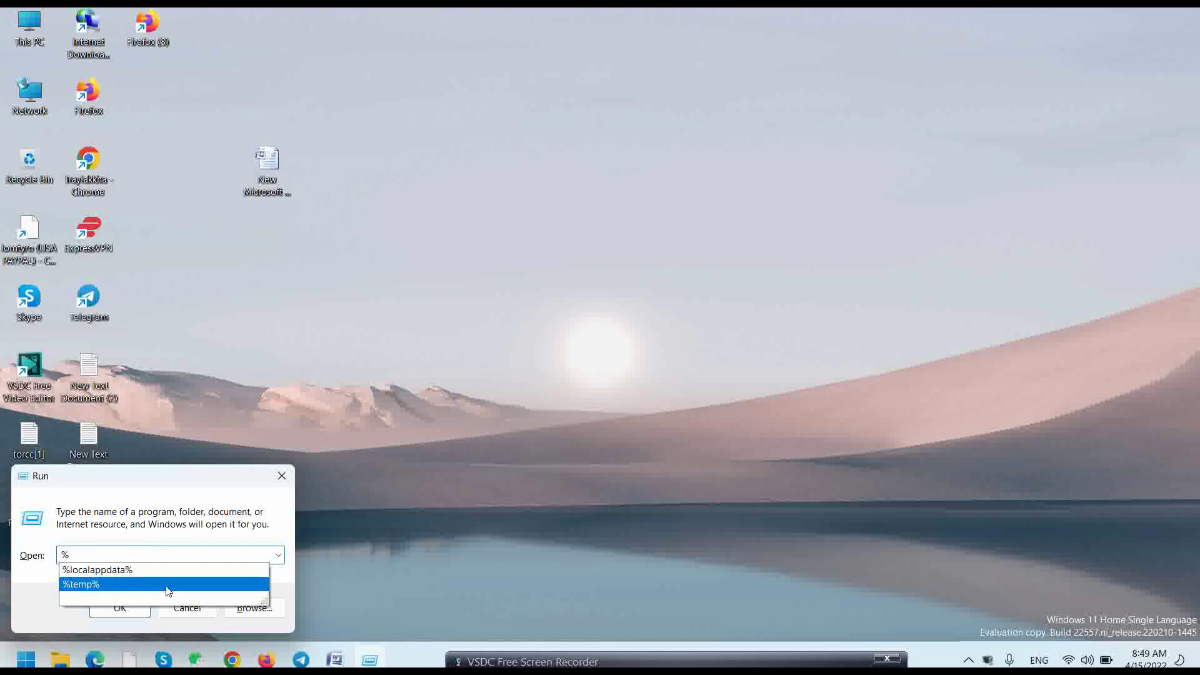
text(temp)
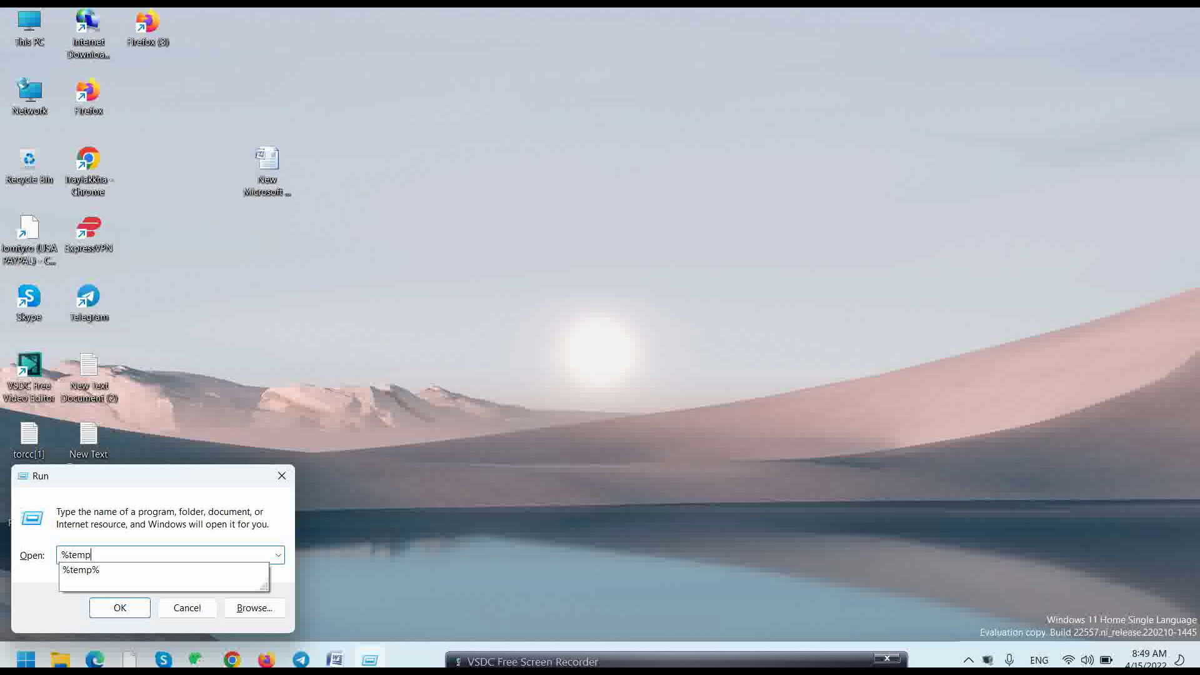
text(%)
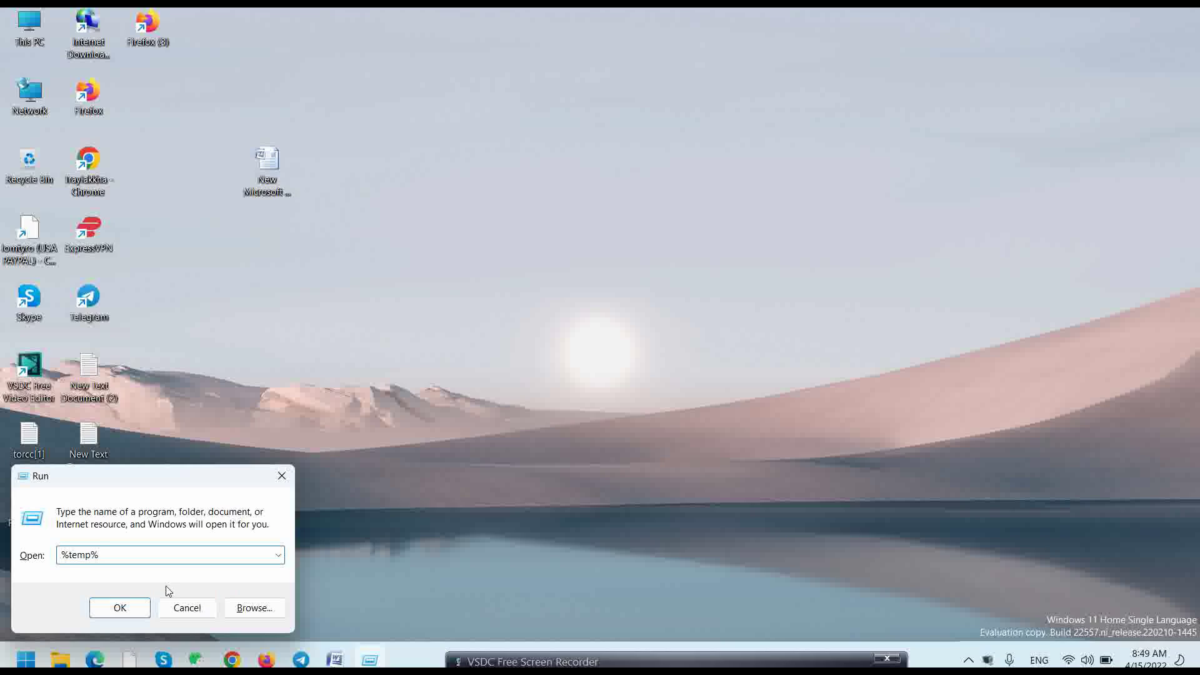
click(133, 609)
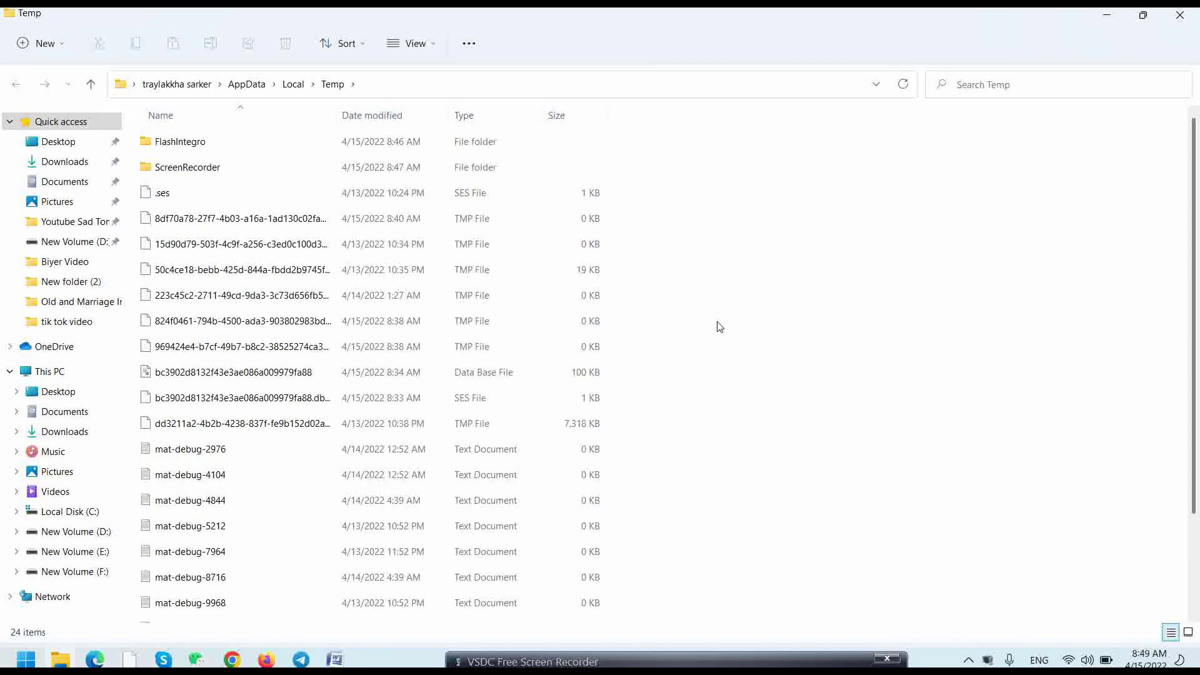
Delete all files and folders in the Temp folder, skipping every item that is in use.
key(ctrl+a)
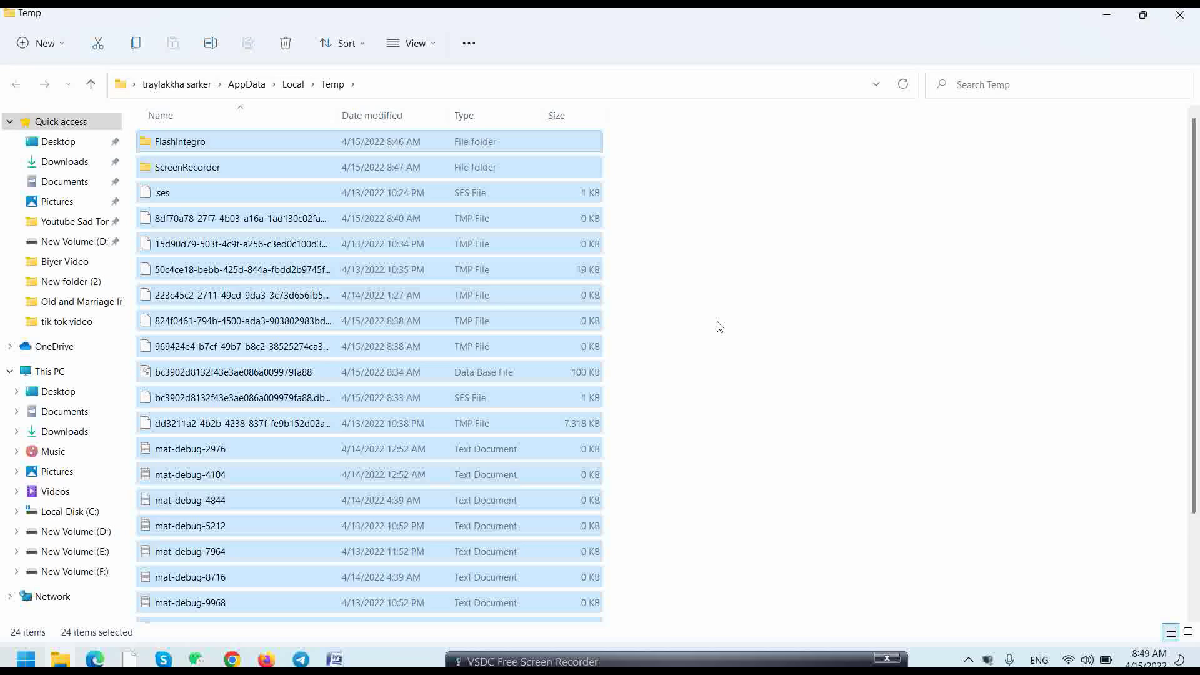
right_click(452, 305)
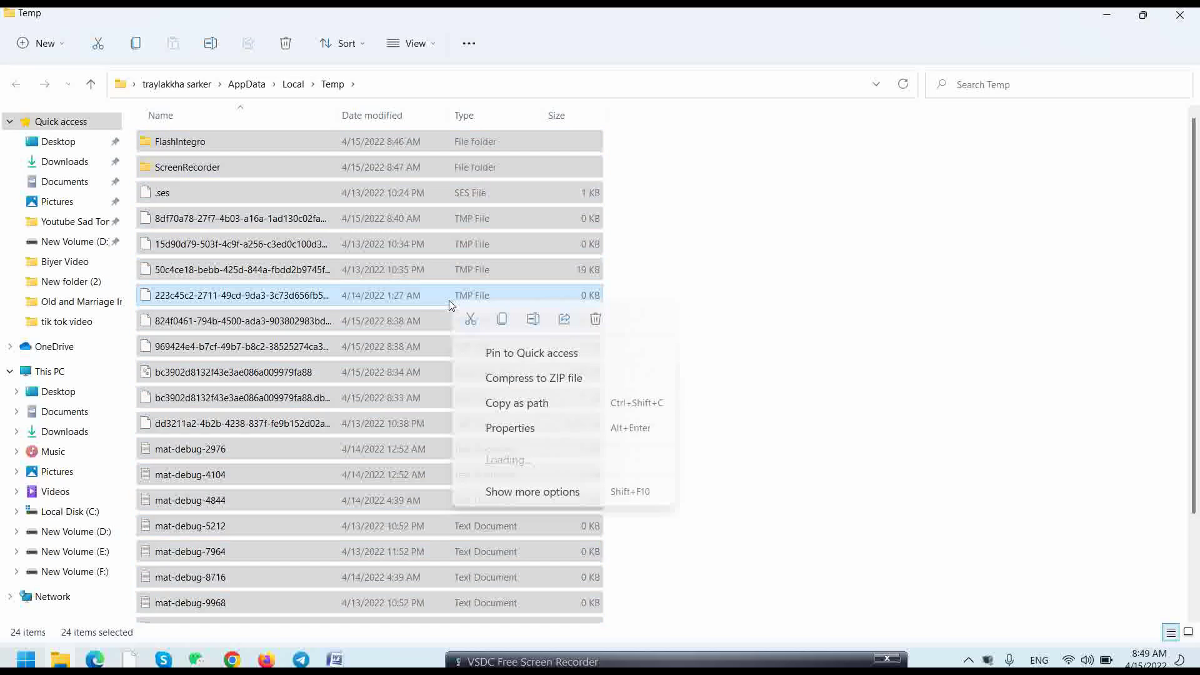
click(535, 460)
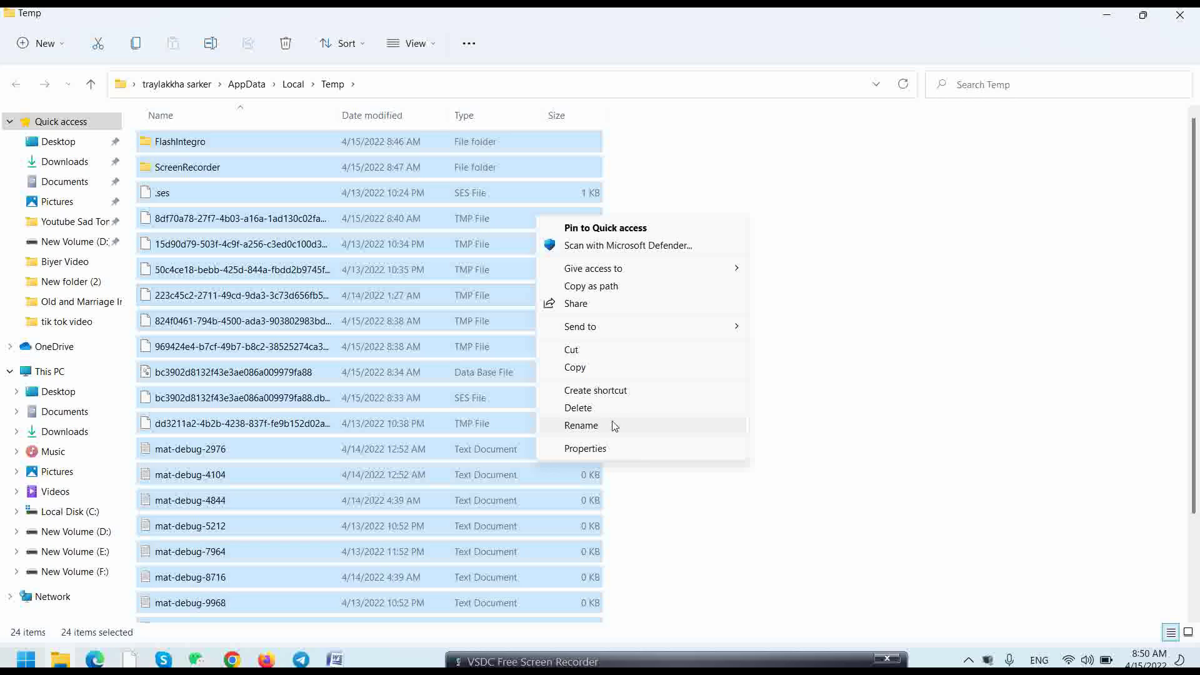
click(610, 408)
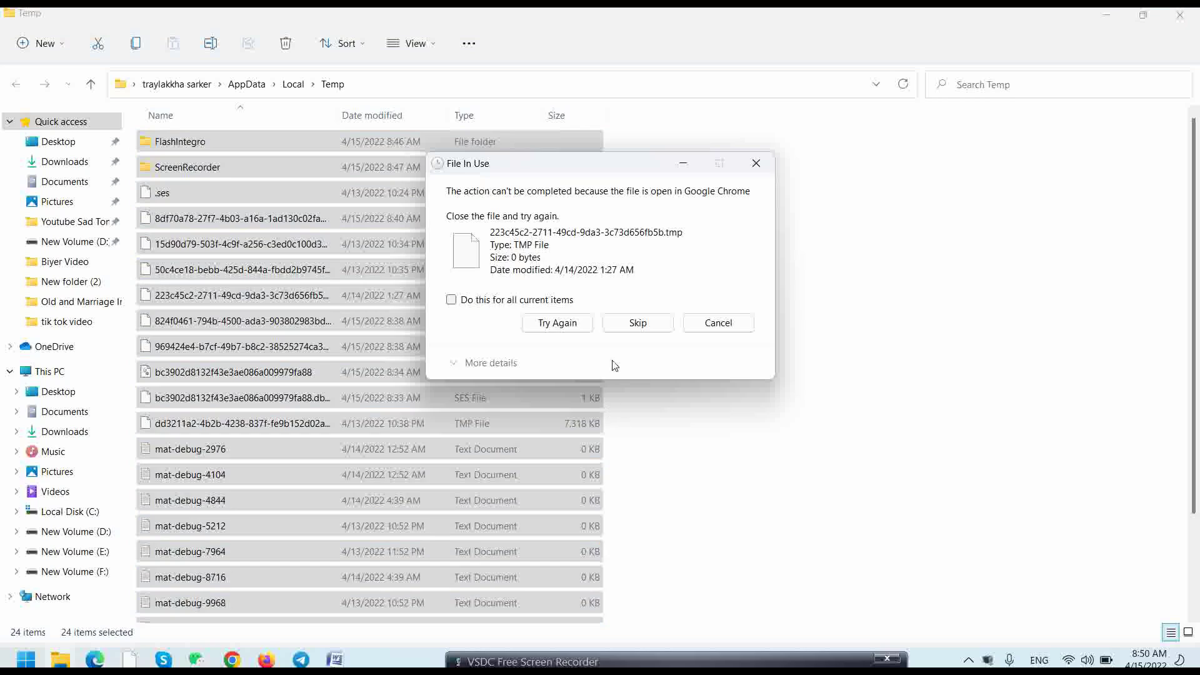
click(632, 327)
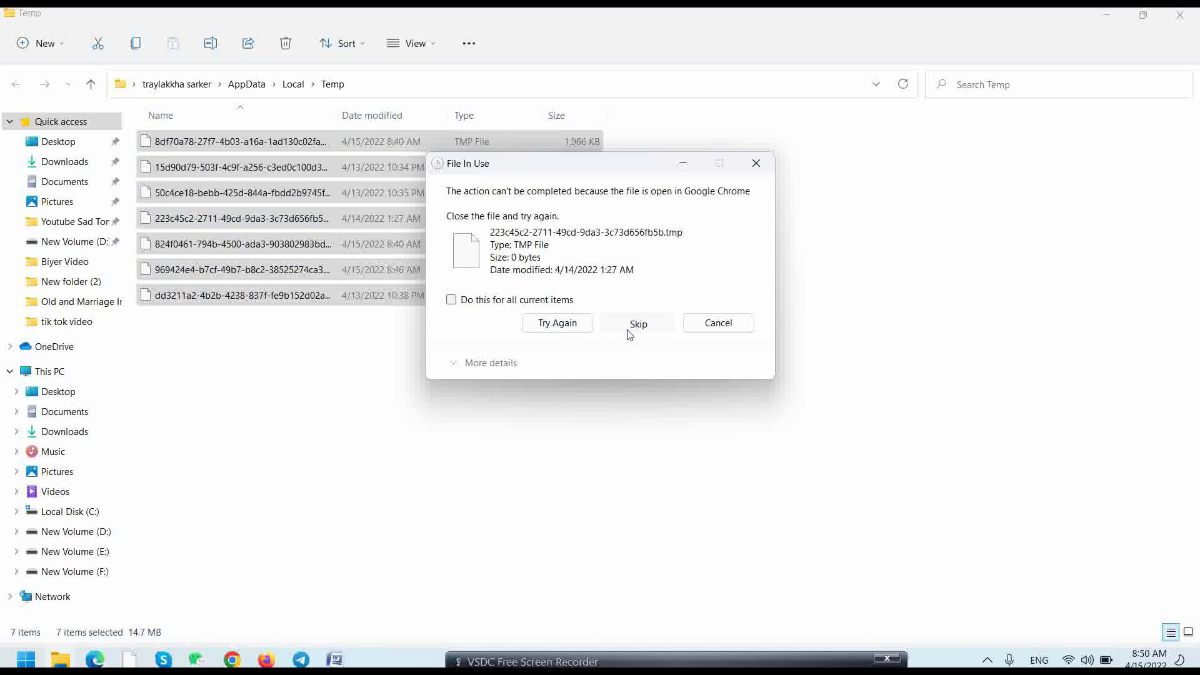
click(451, 300)
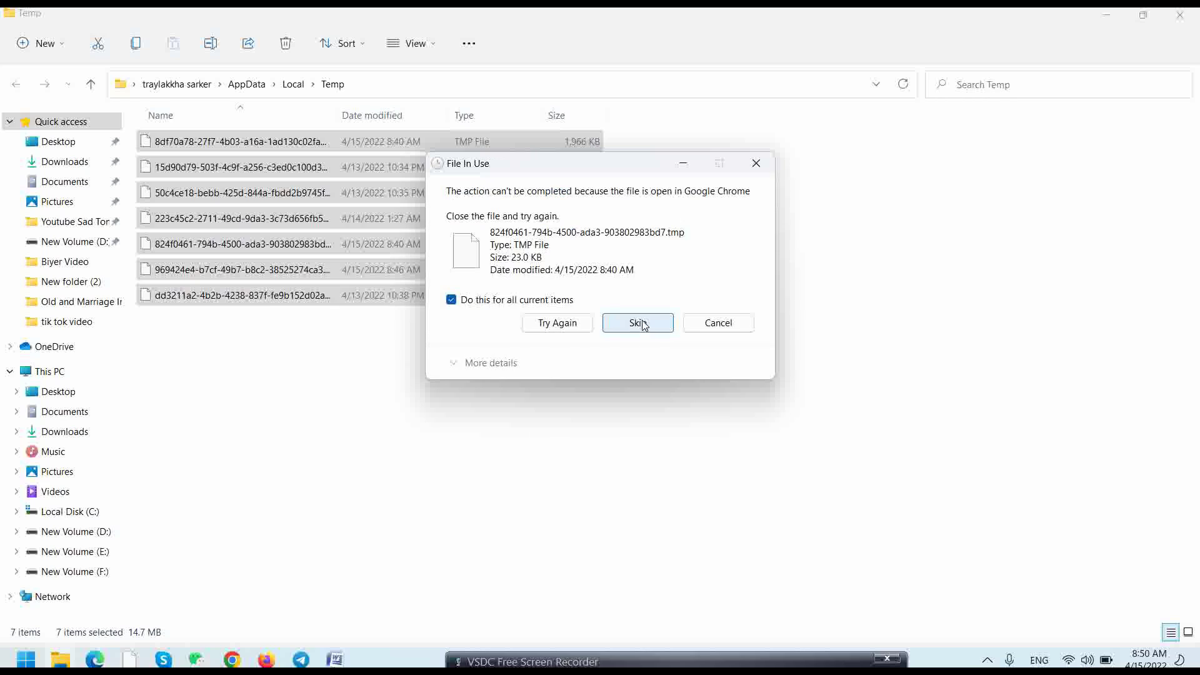
click(644, 325)
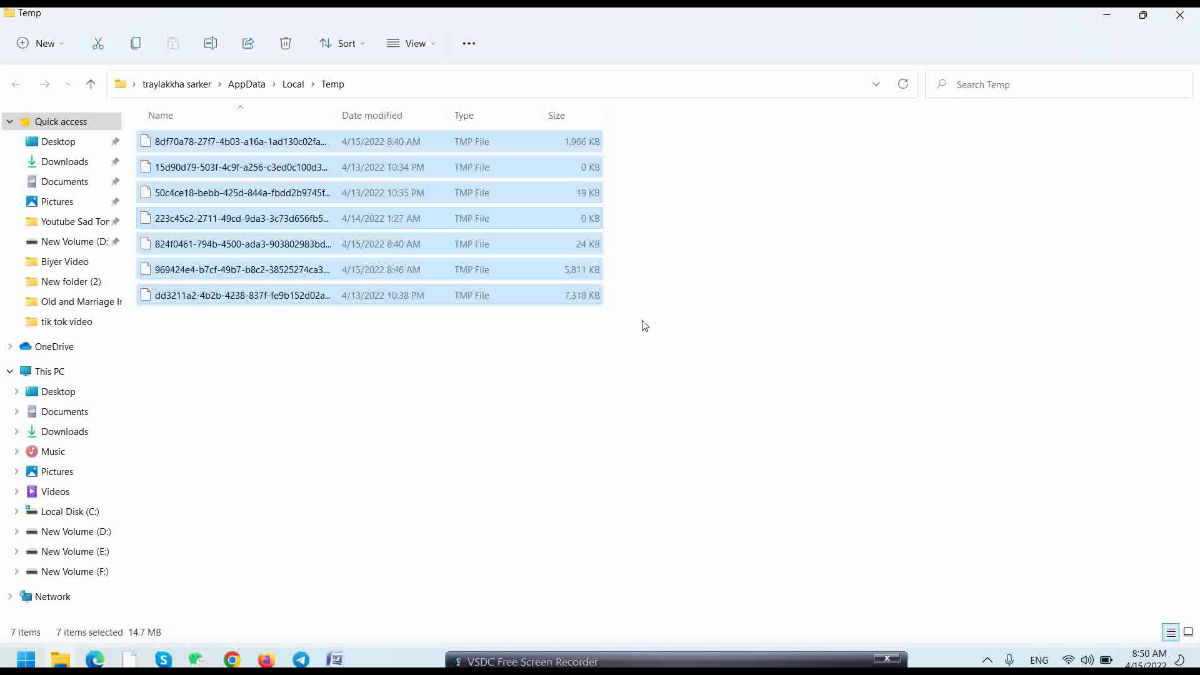
Try to delete the remaining TMP files in the Temp folder again, skipping all current items that are in use.
right_click(644, 324)
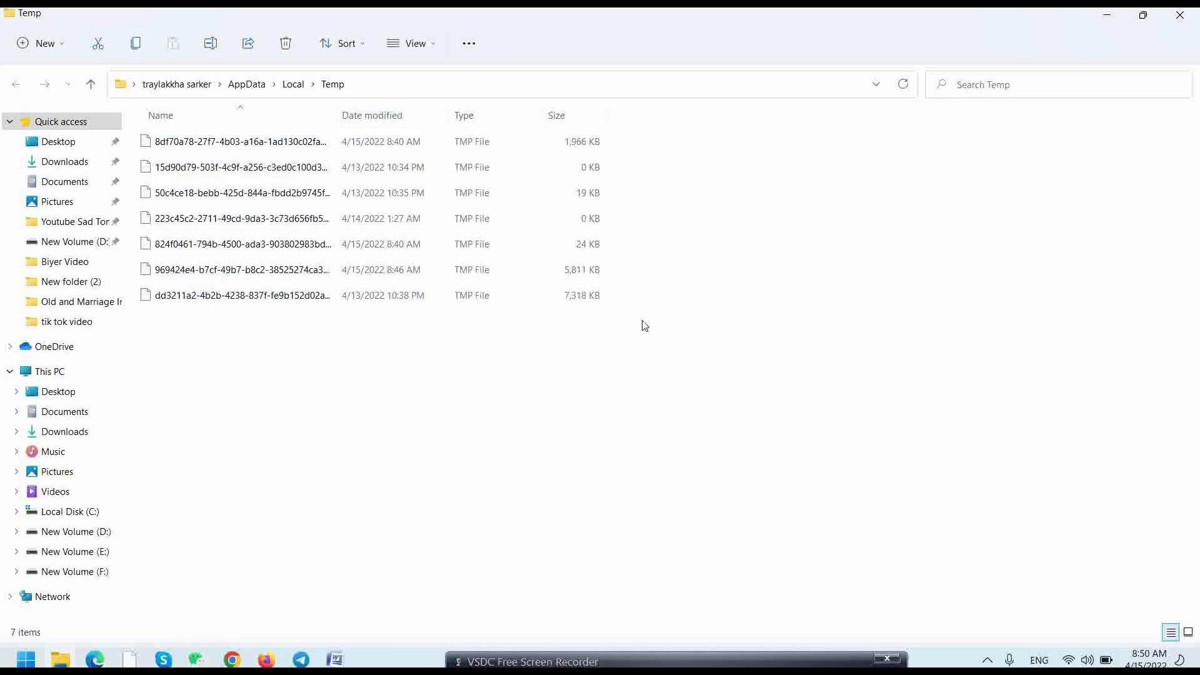
right_click(768, 261)
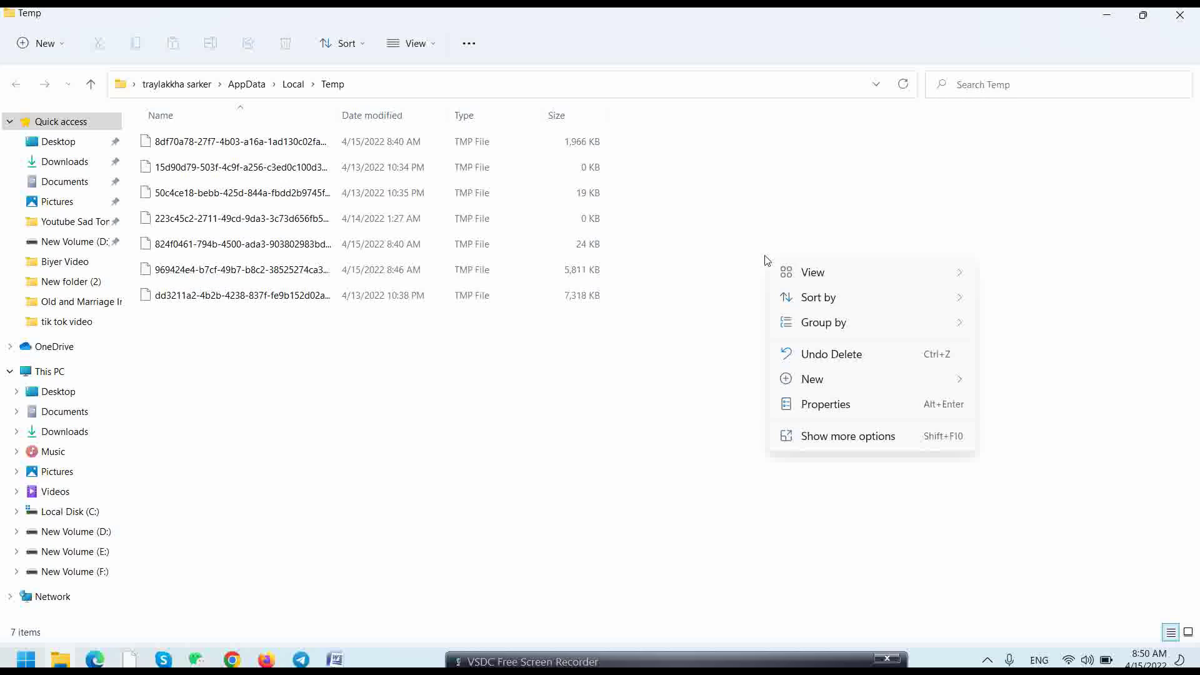
click(574, 366)
key(ctrl+a)
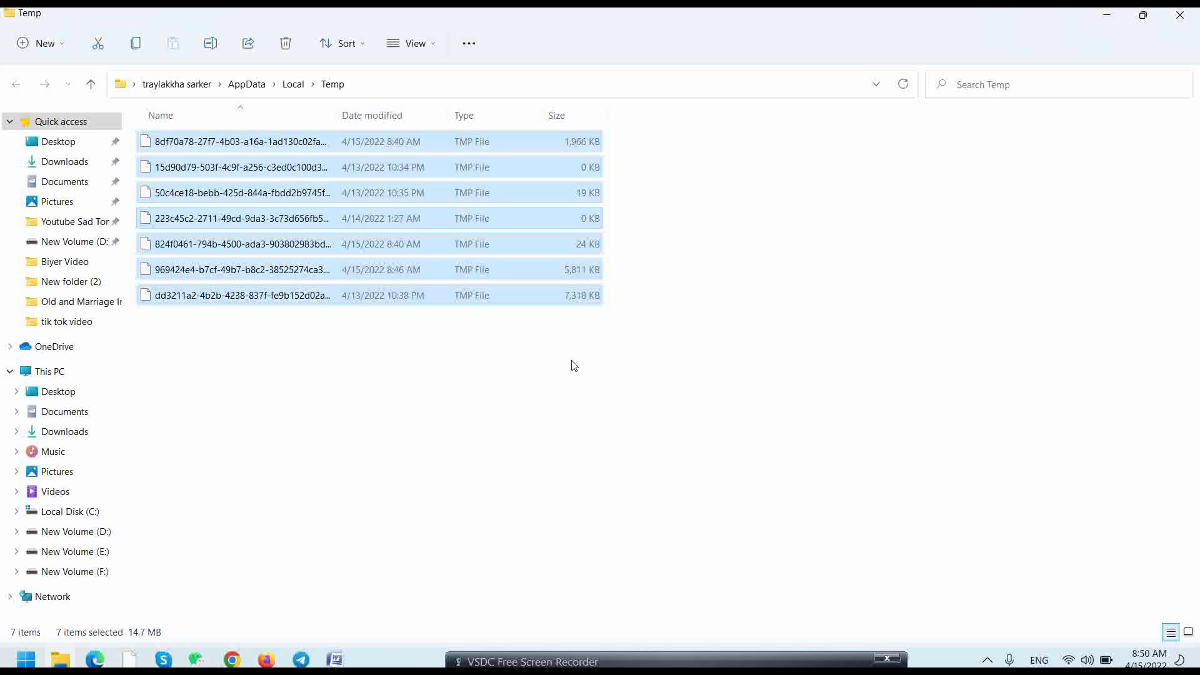
right_click(434, 226)
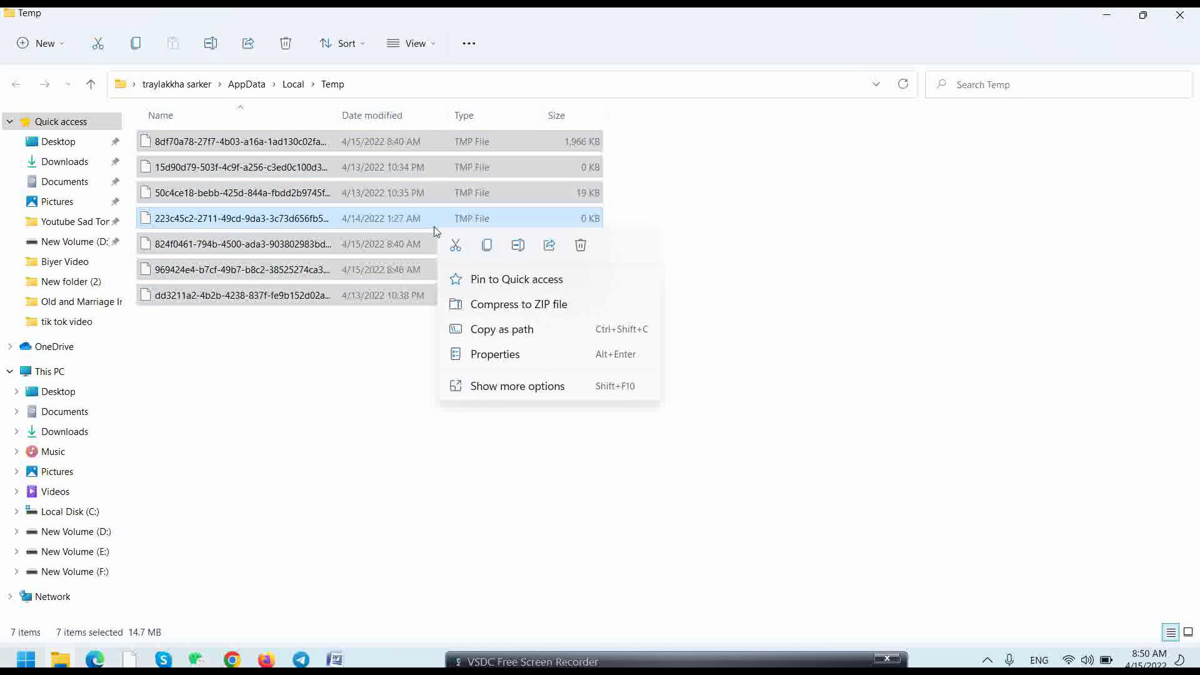
click(511, 387)
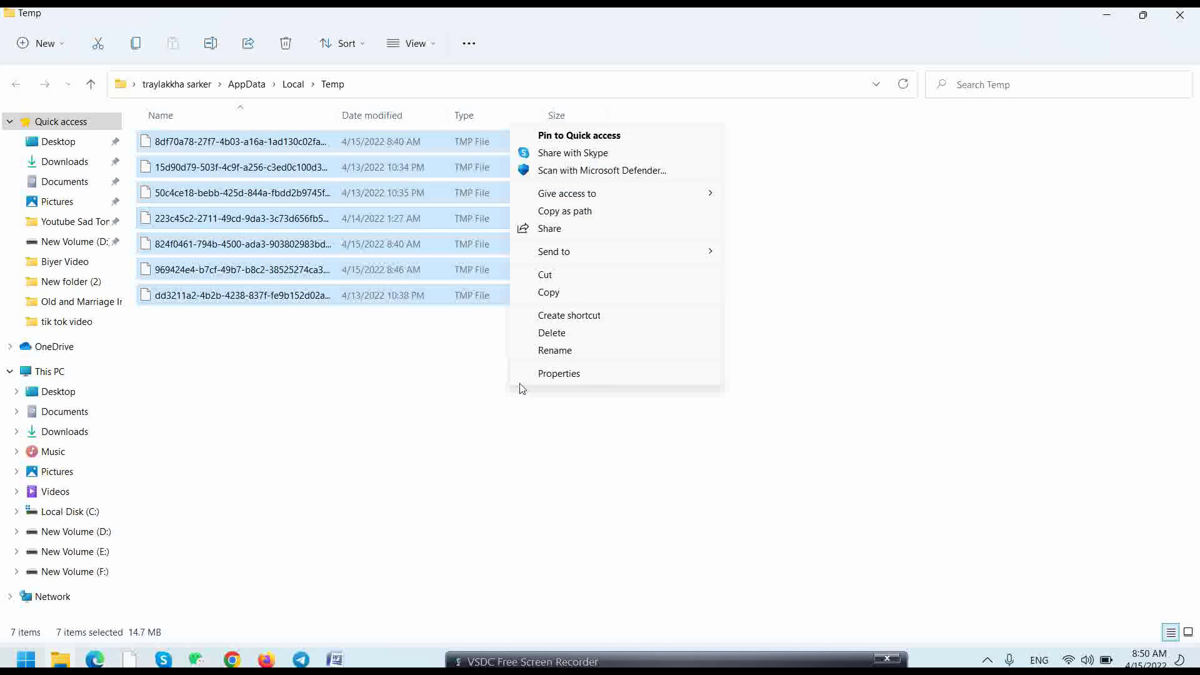
click(589, 338)
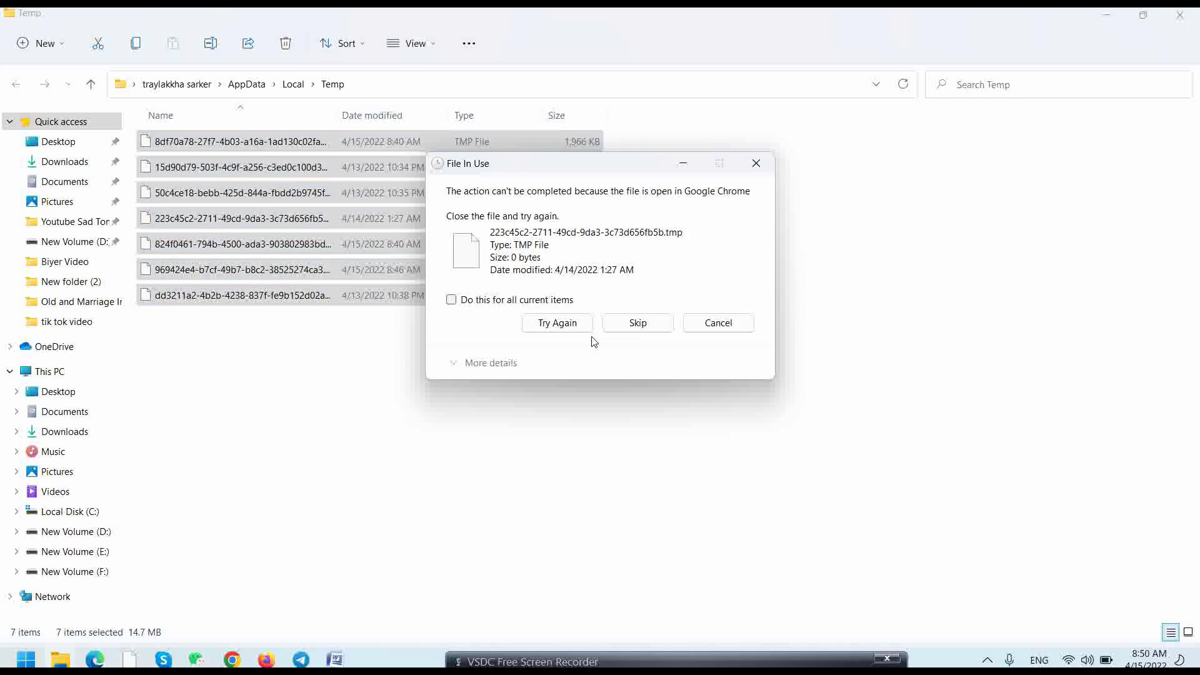
click(510, 301)
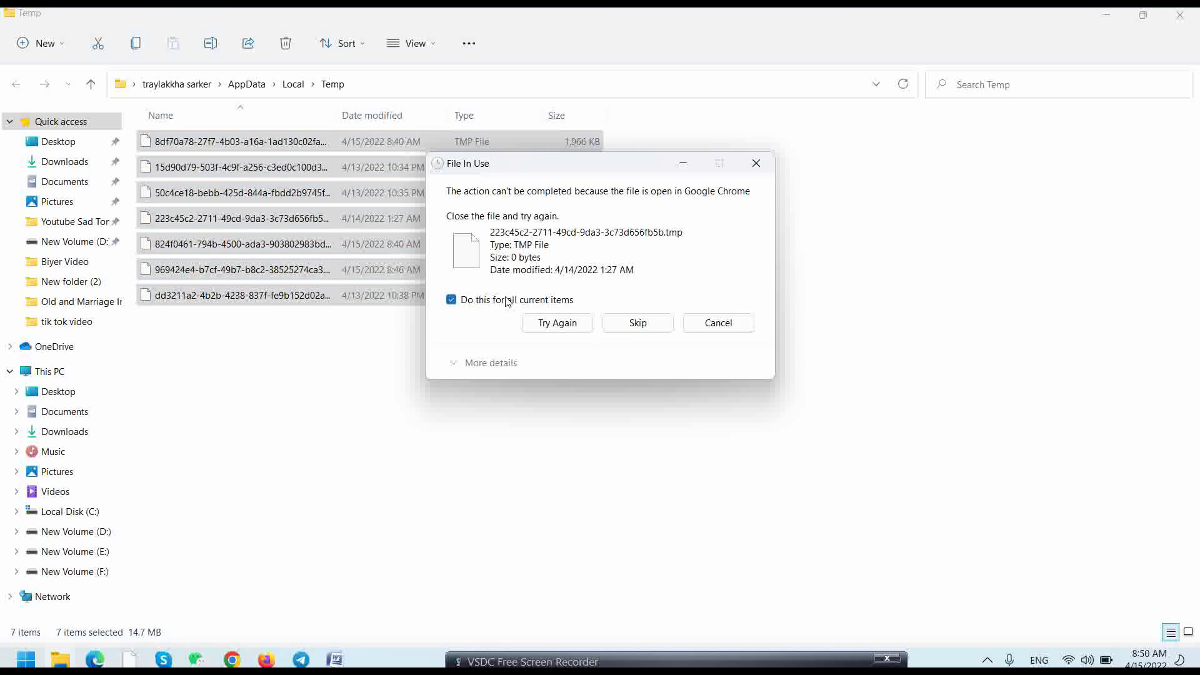
click(656, 322)
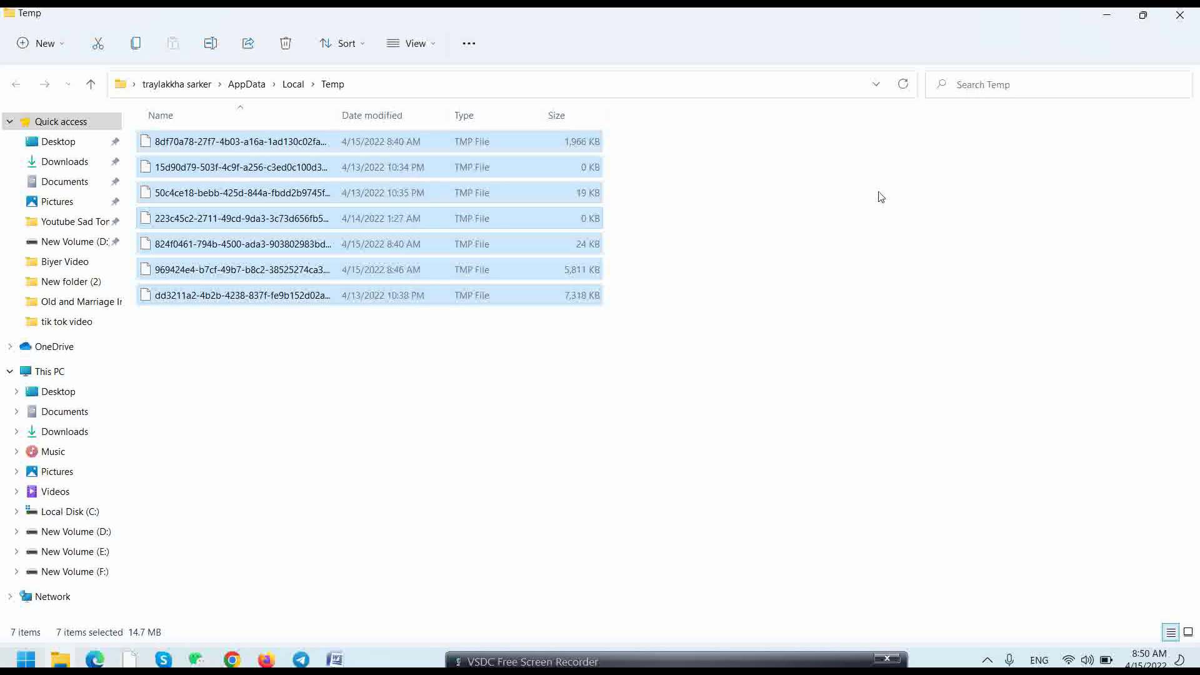
Restore the Temp folder window to its smaller size, clear the file selection and close the window.
click(1146, 14)
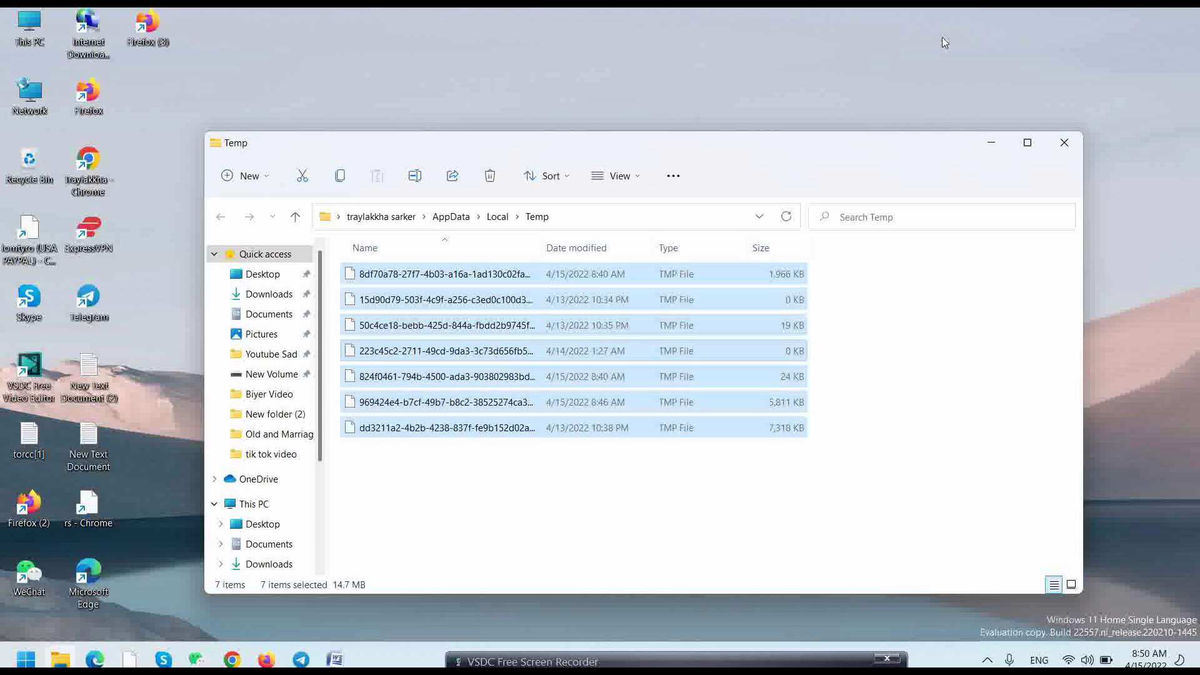
right_click(886, 8)
click(961, 82)
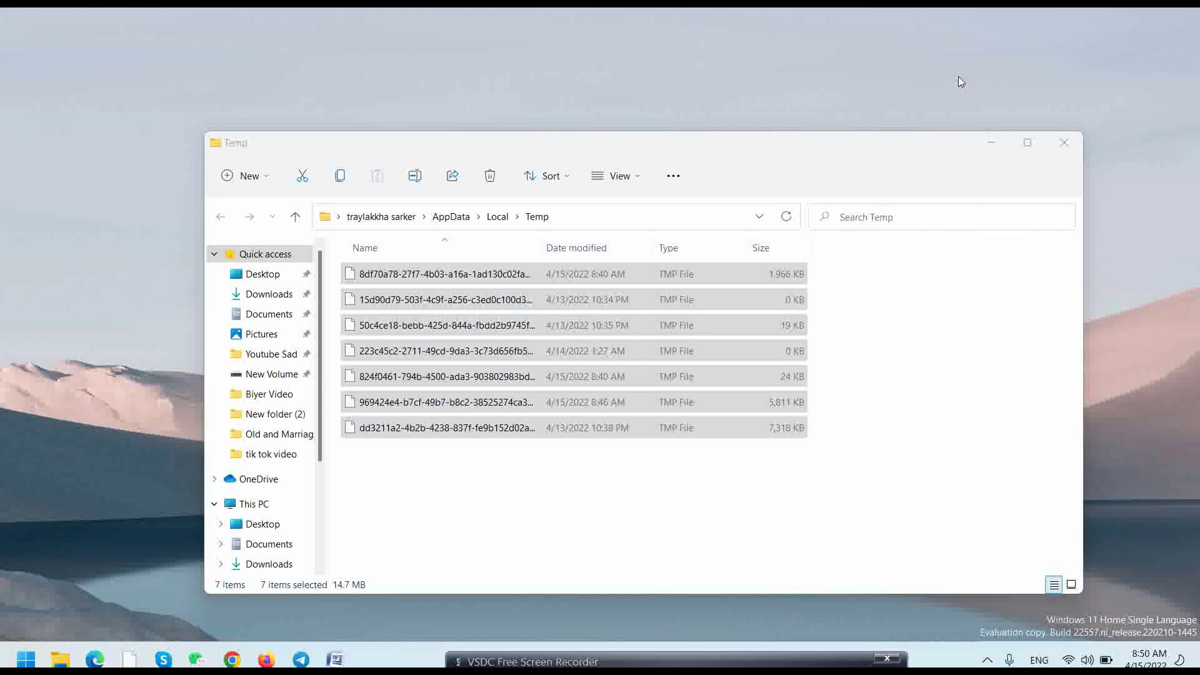
click(641, 492)
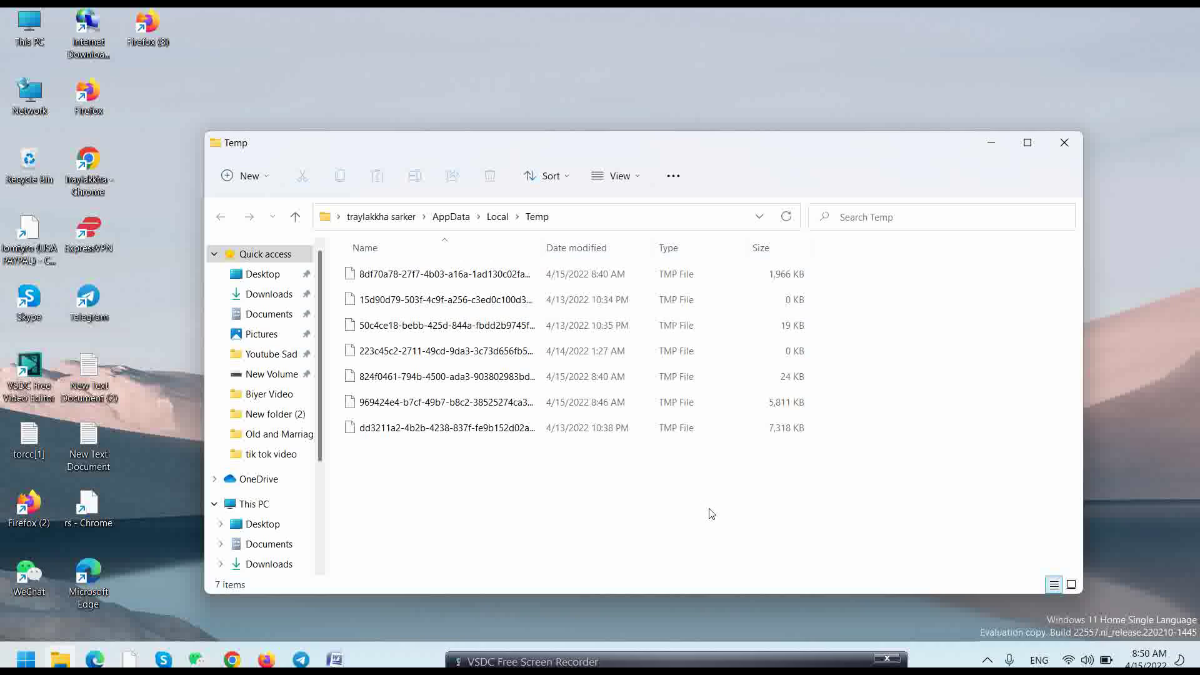
click(1065, 143)
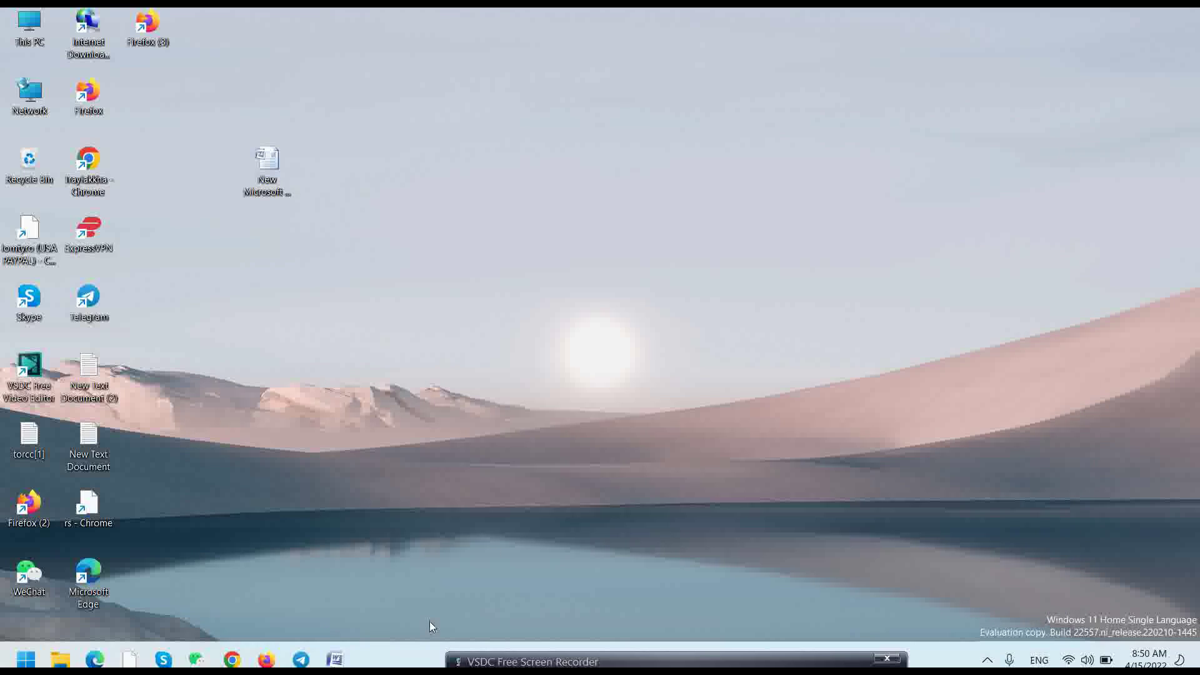
Check the cleanup list in the Word document, then open the Windows Prefetch folder by running prefetch and granting permanent access.
click(345, 659)
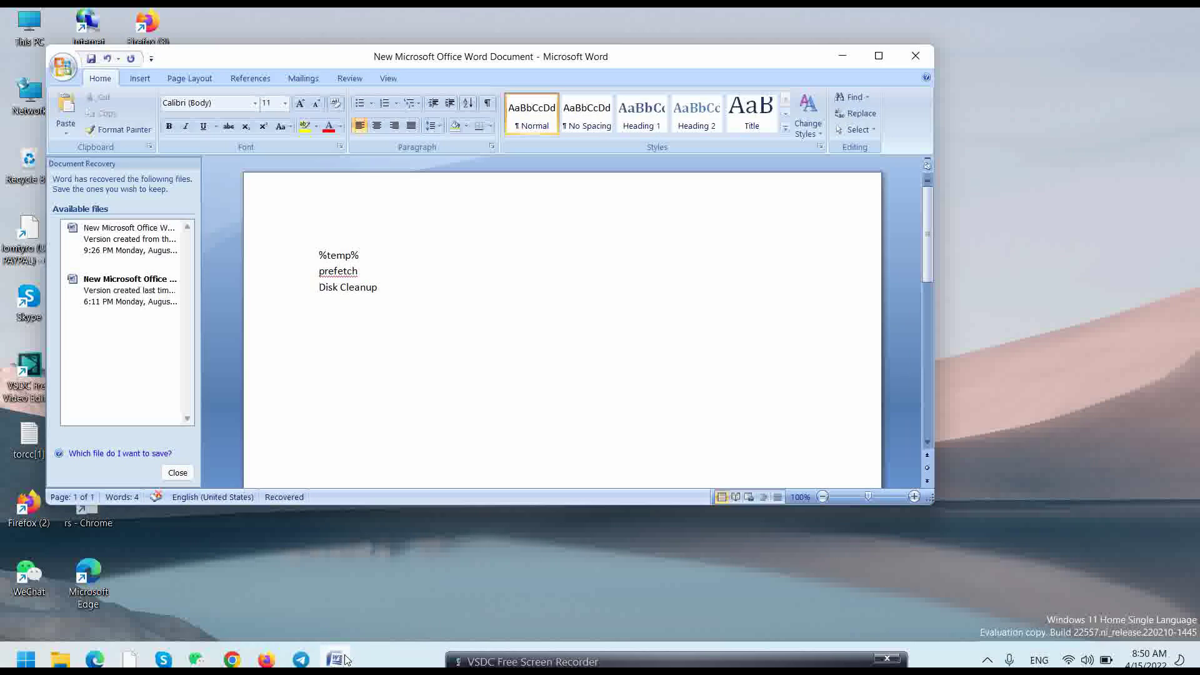
click(345, 659)
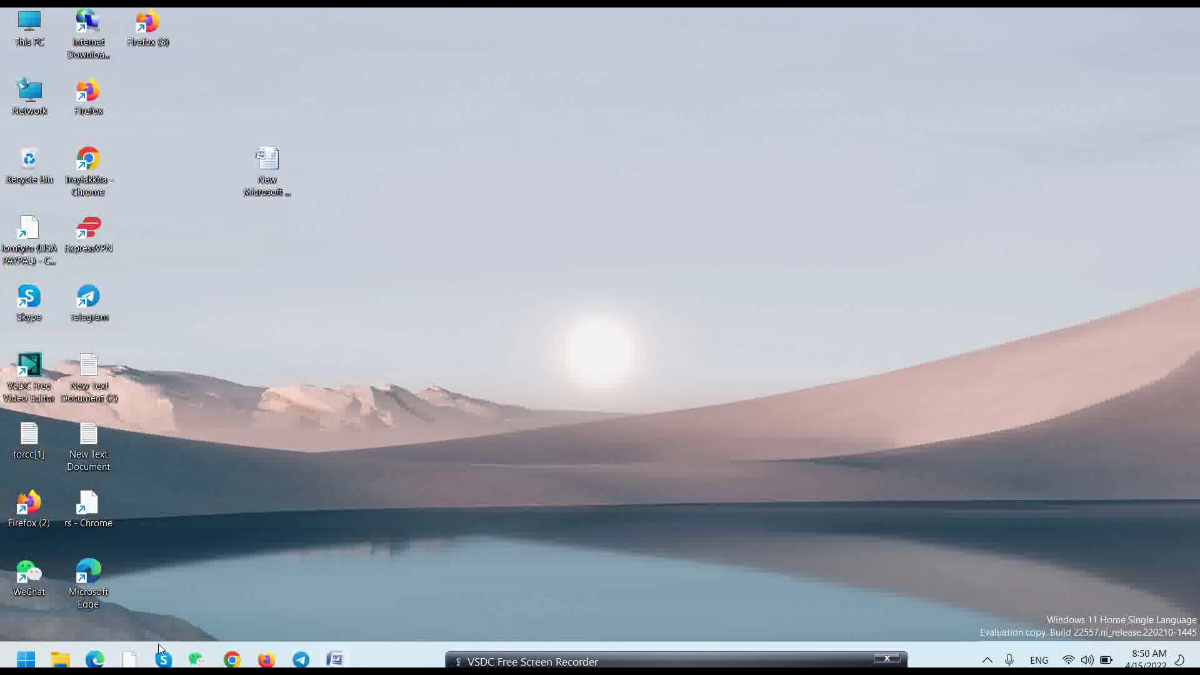
click(16, 662)
text(run)
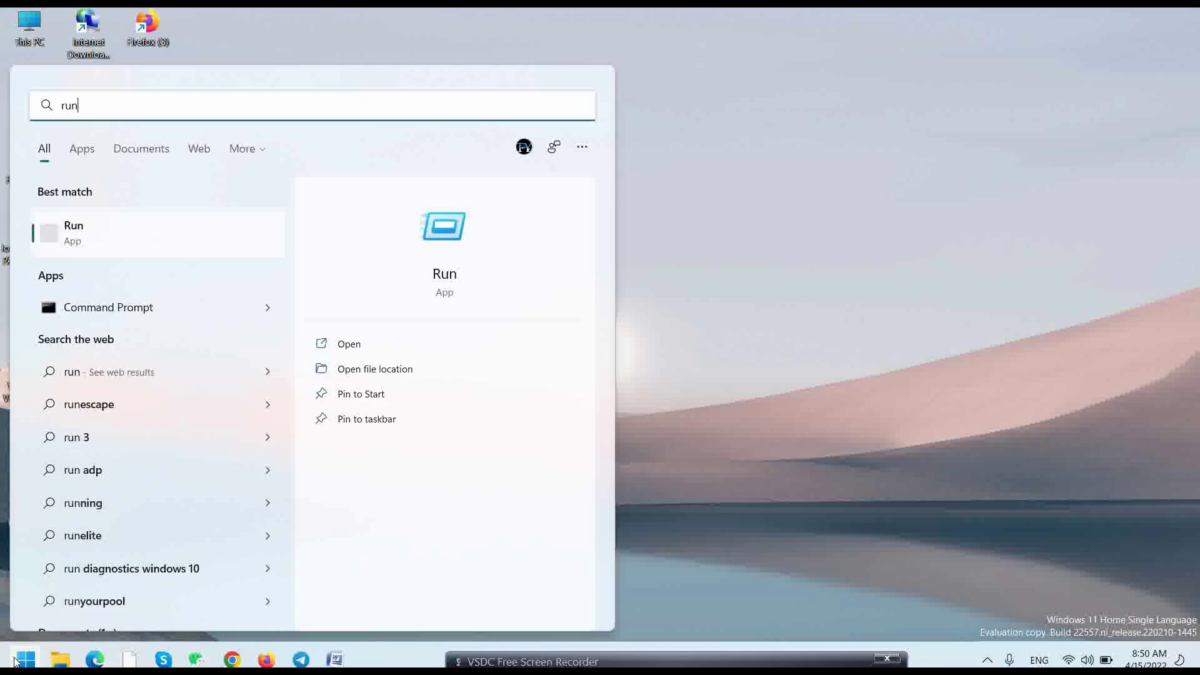
key(Return)
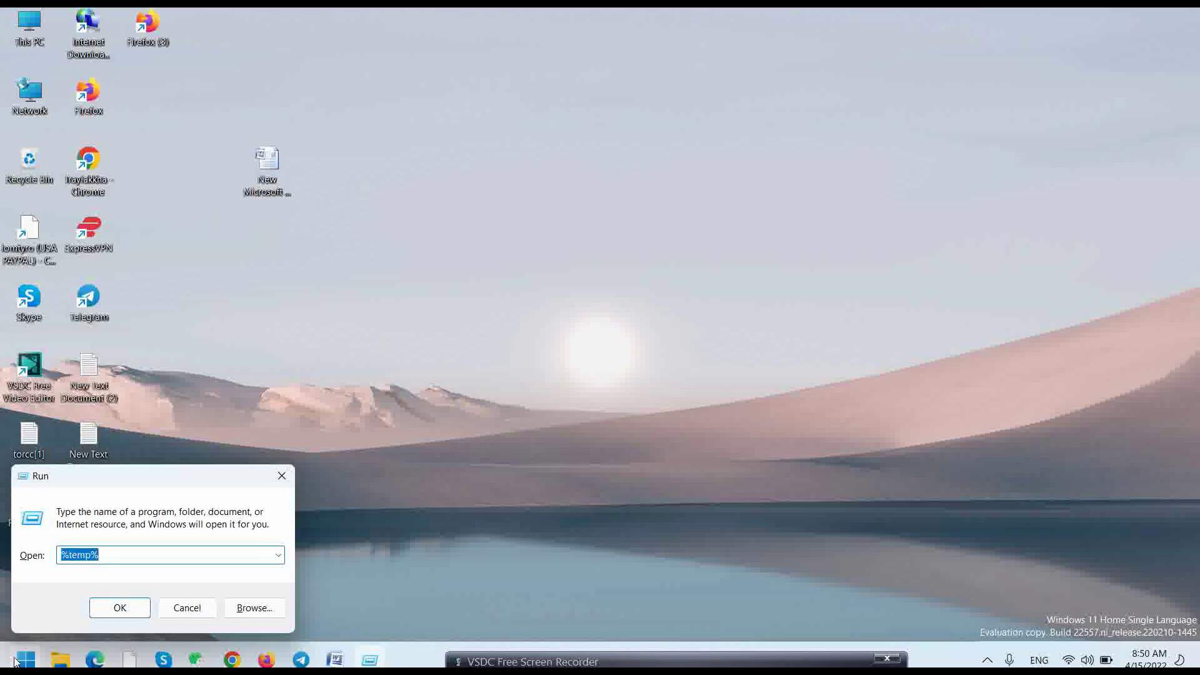
text(prefe)
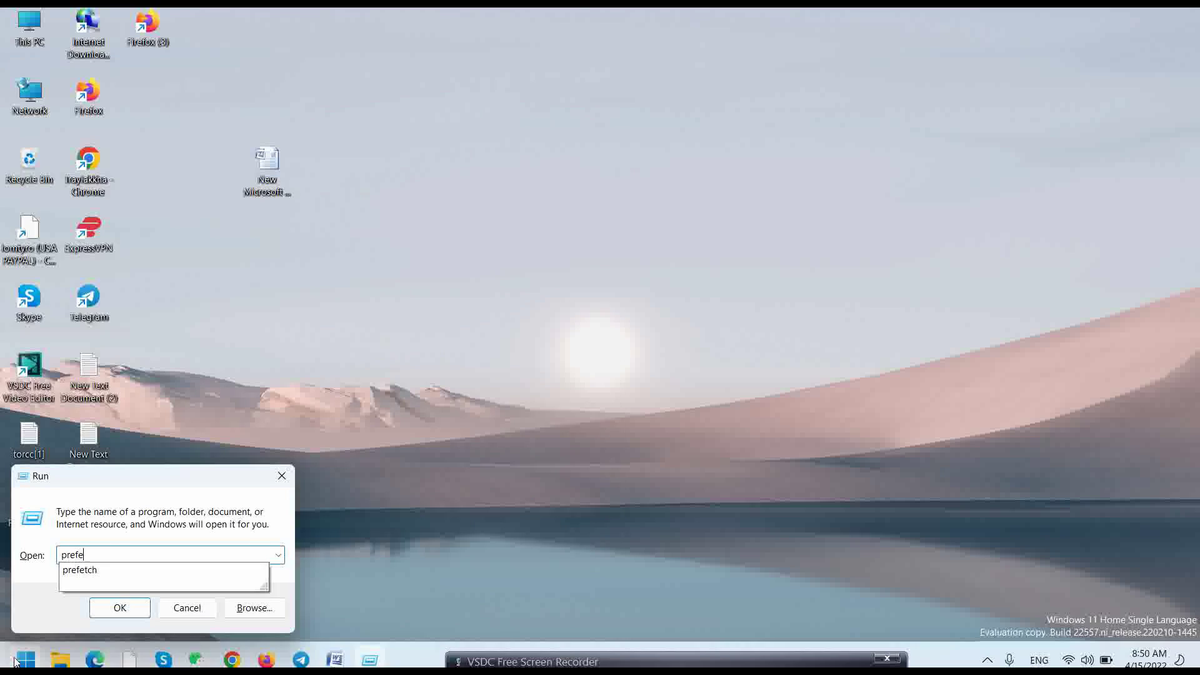
text(tch)
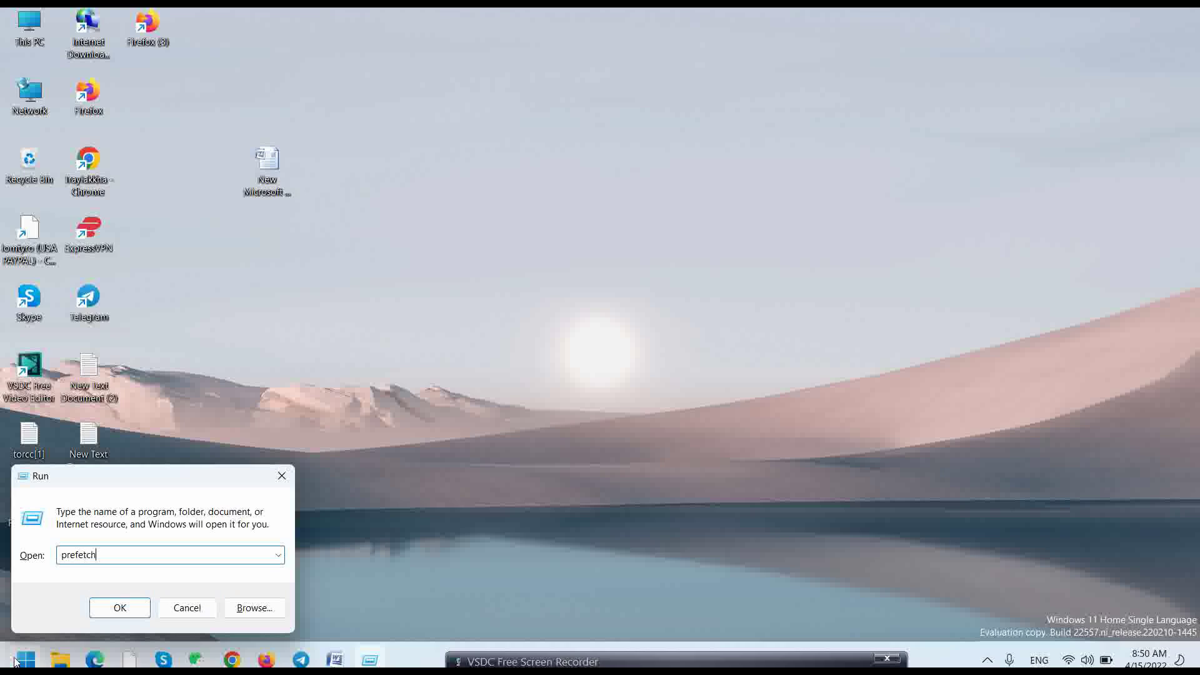
click(101, 605)
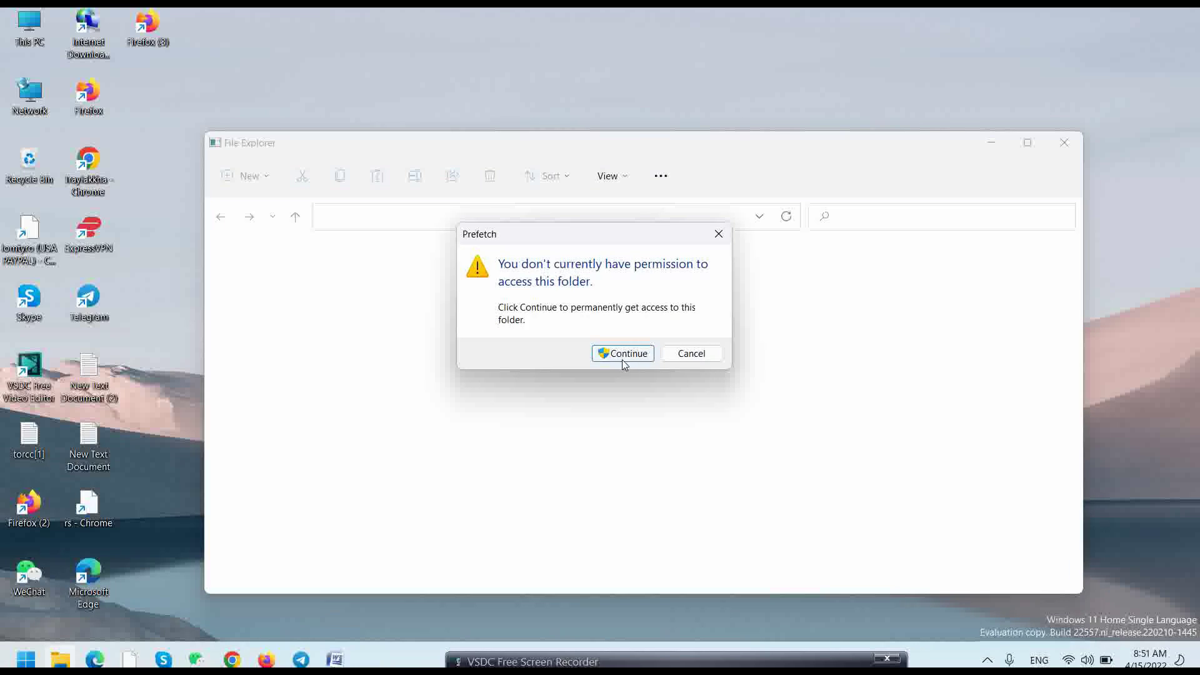
click(616, 355)
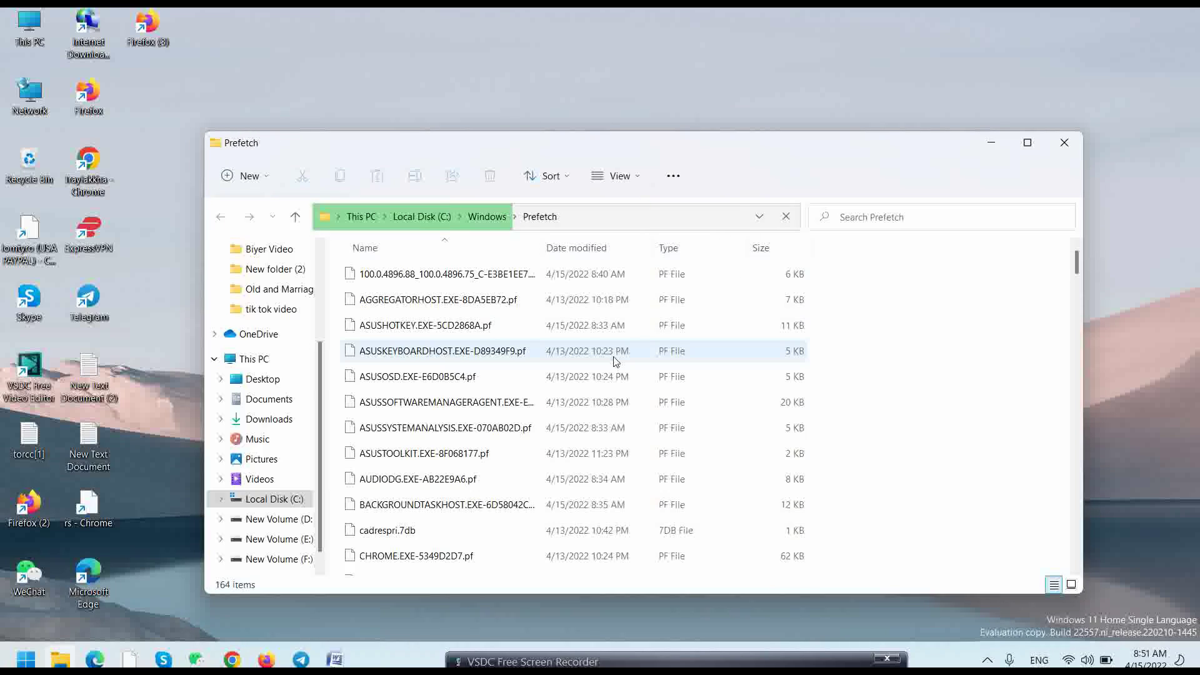
Delete all files in the Prefetch folder, skipping all current items that are in use, and close the folder window.
click(1027, 143)
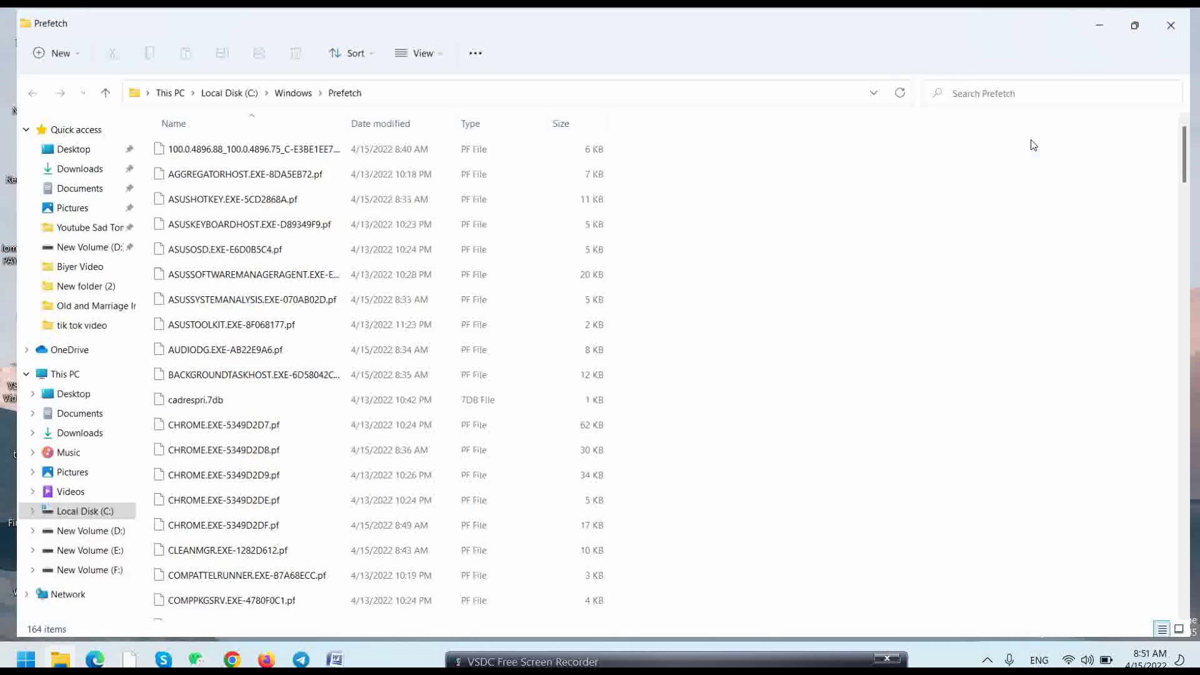
key(ctrl+a)
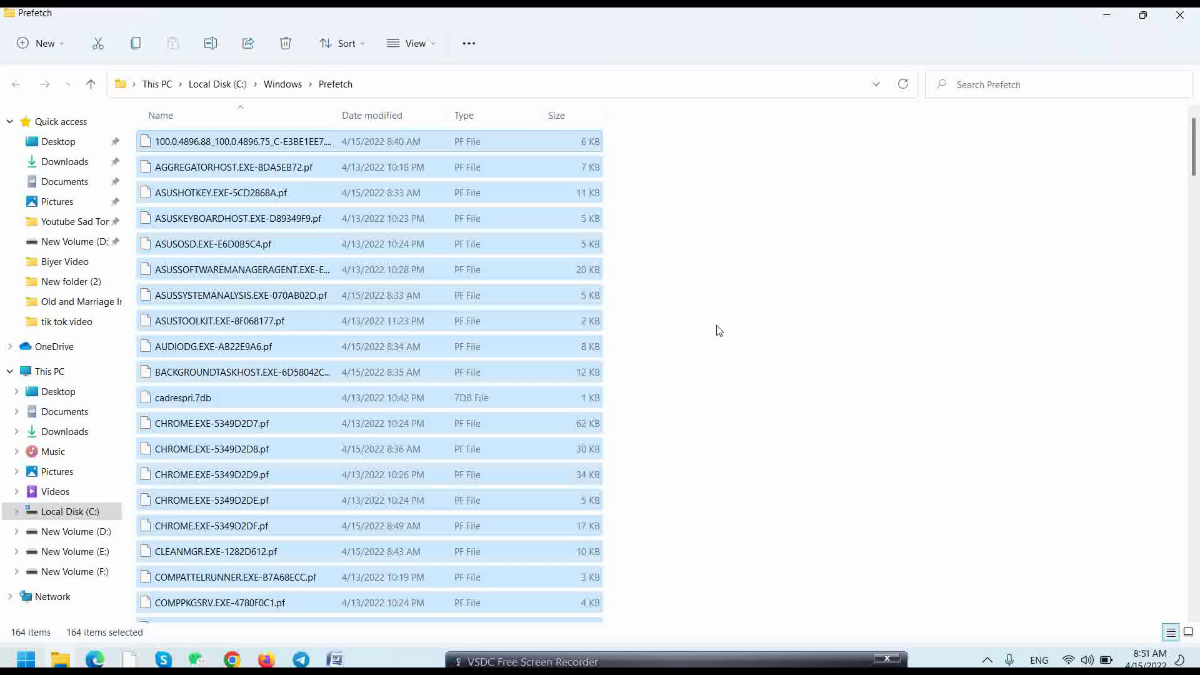
right_click(403, 323)
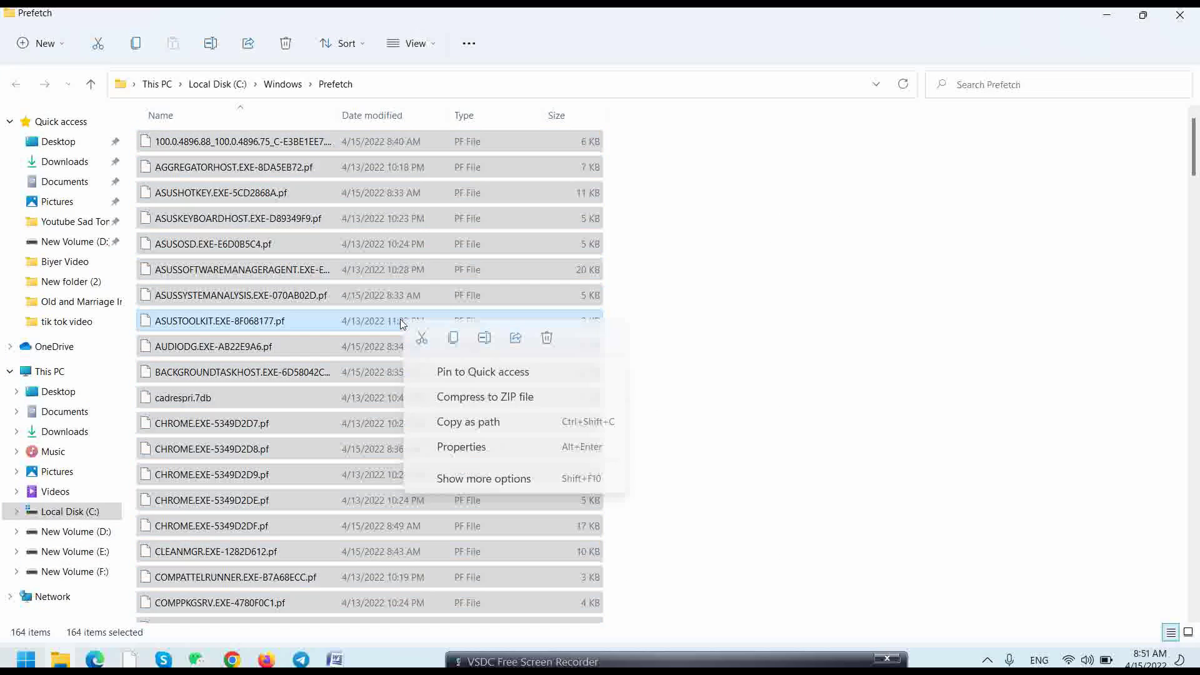
click(489, 479)
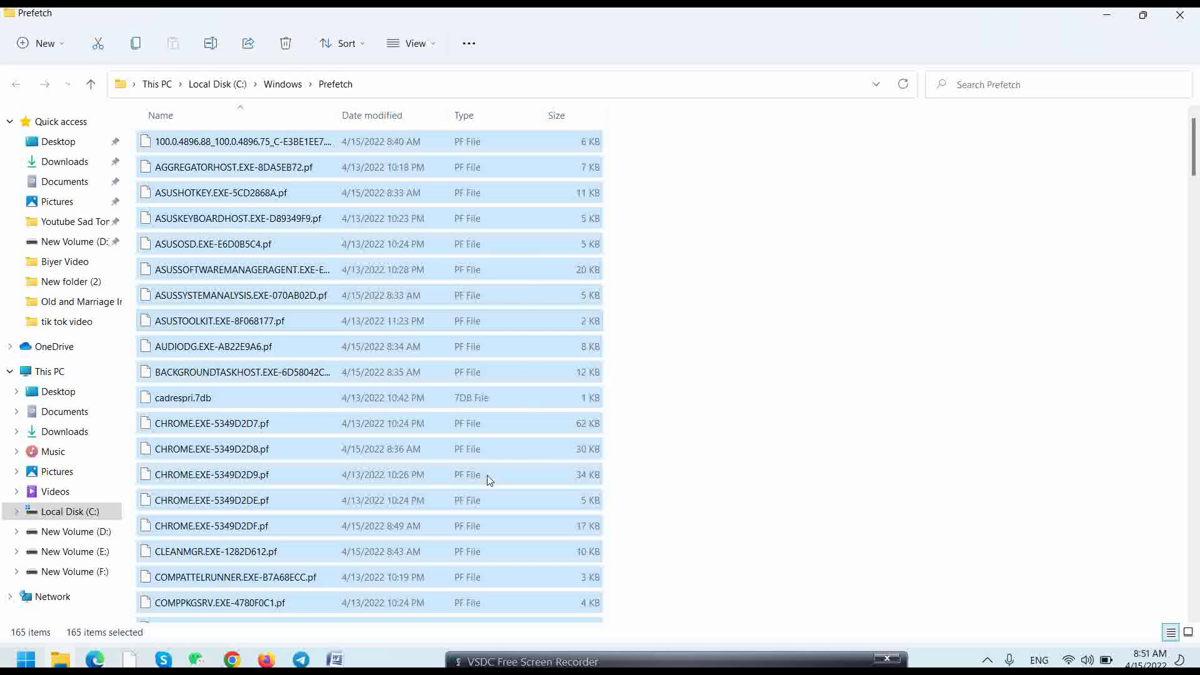
click(572, 420)
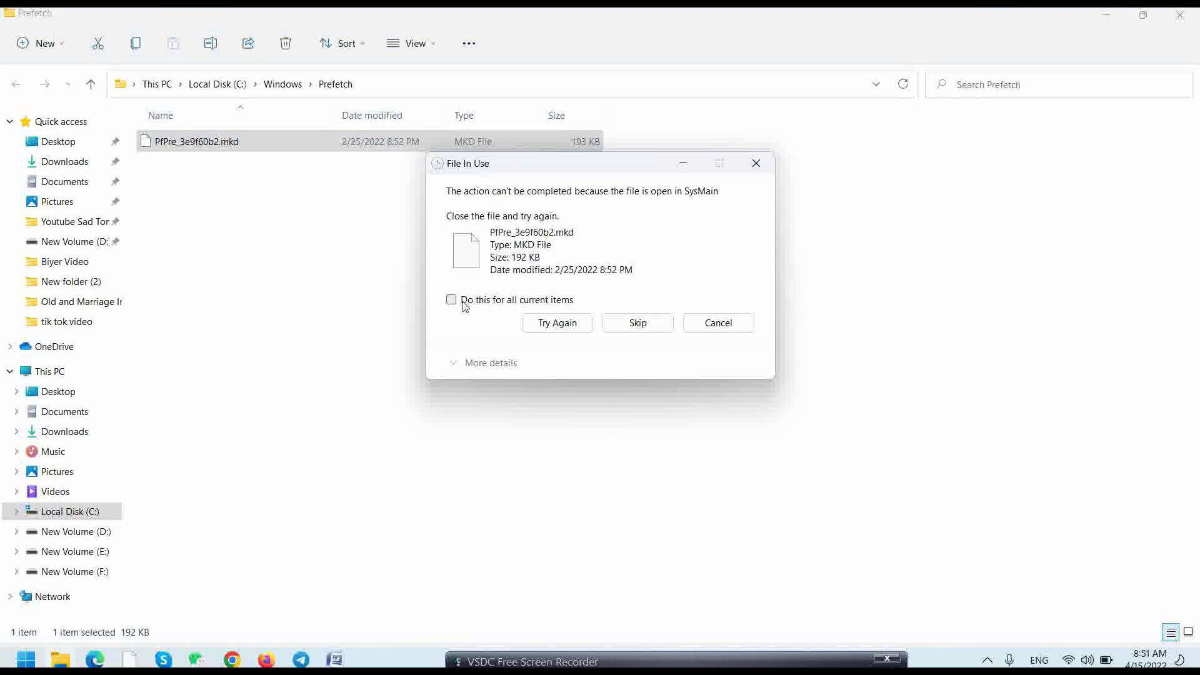
click(450, 299)
click(638, 322)
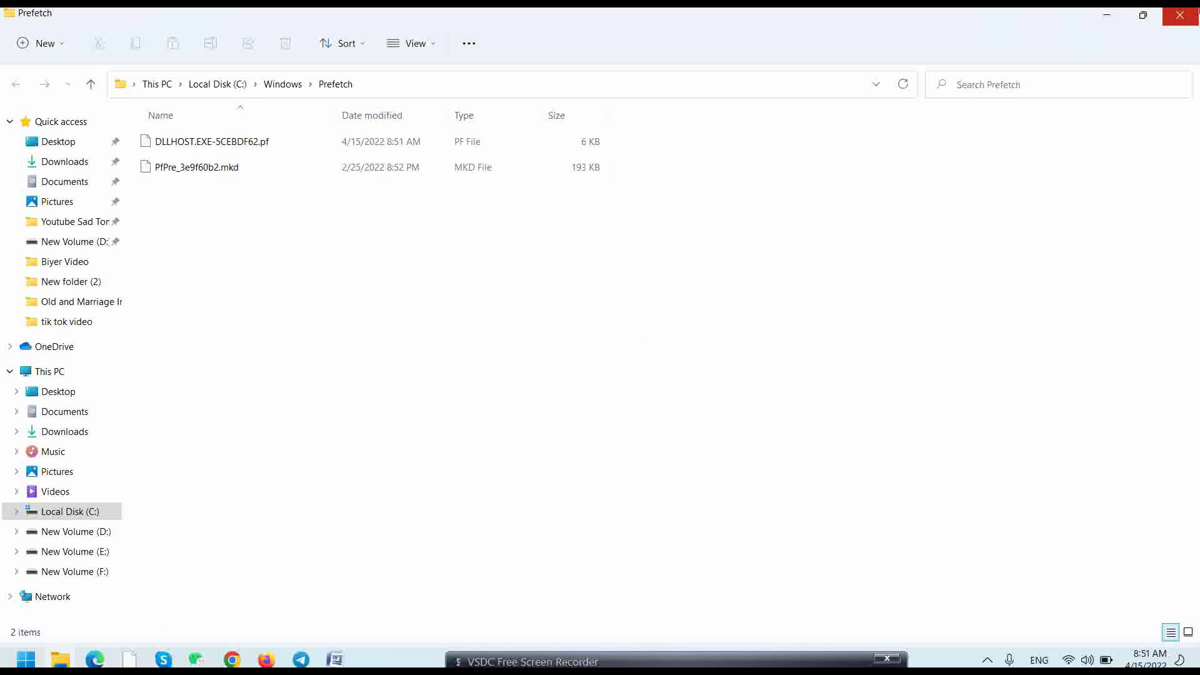
click(1180, 15)
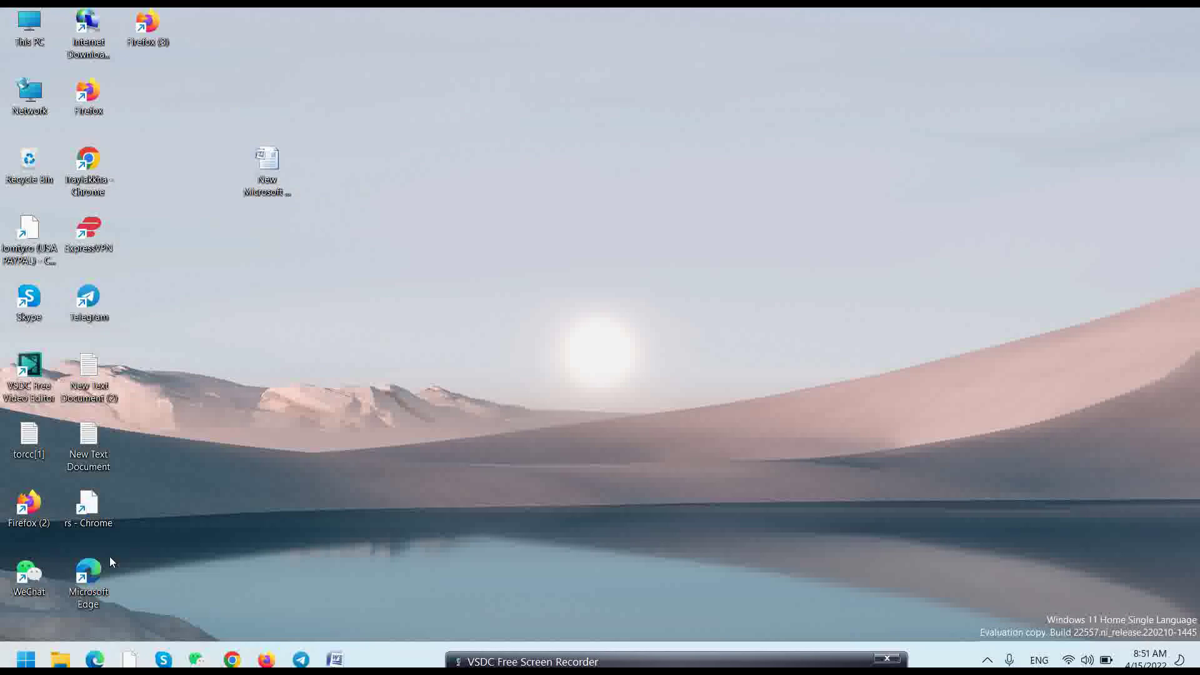
Open the Run dialog and select the Disk Cleanup line of the cleanup list in the Word document.
click(23, 663)
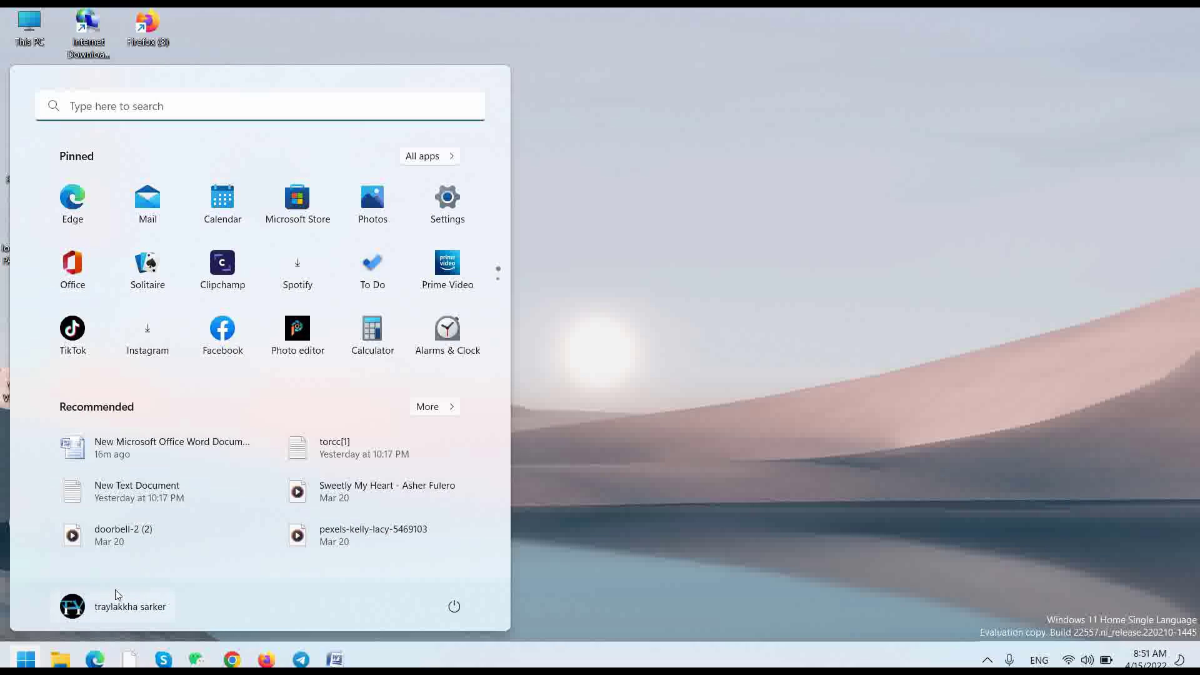
text(ru)
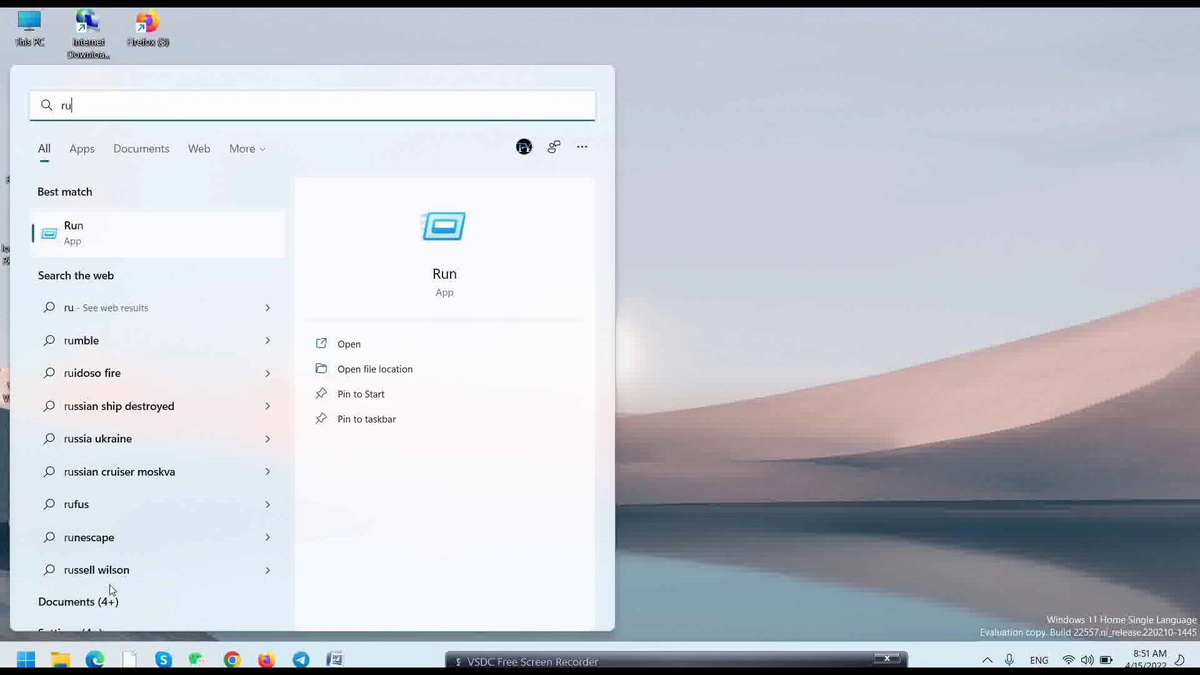
text(n)
key(Return)
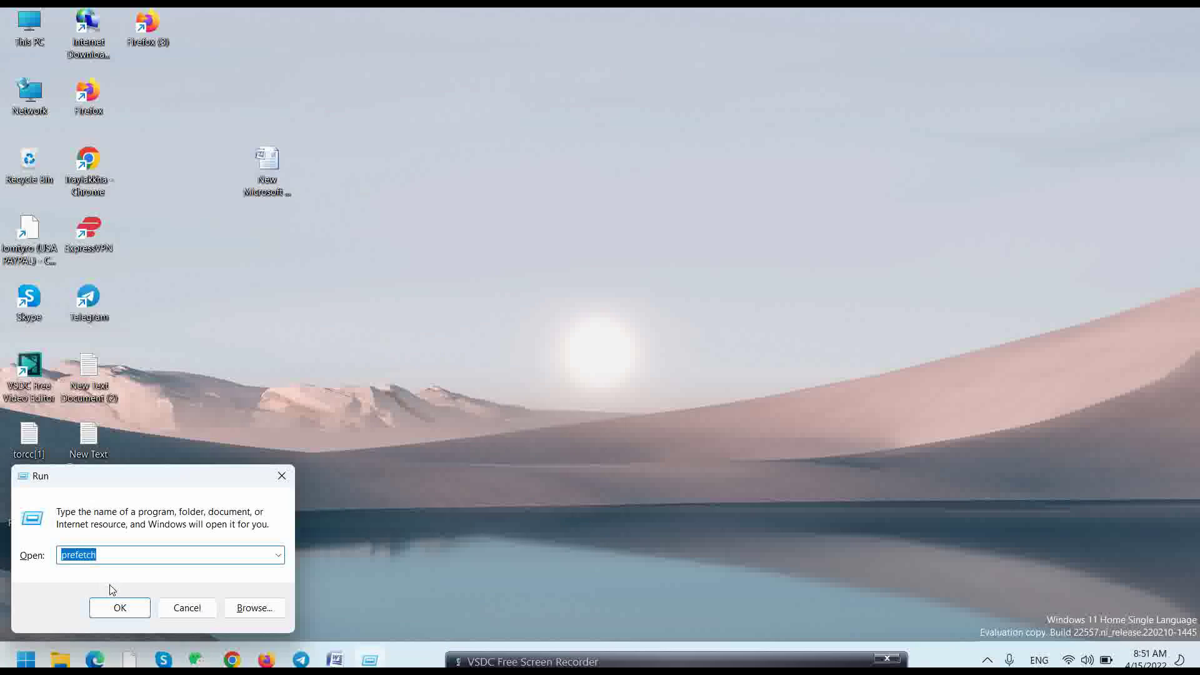
click(335, 660)
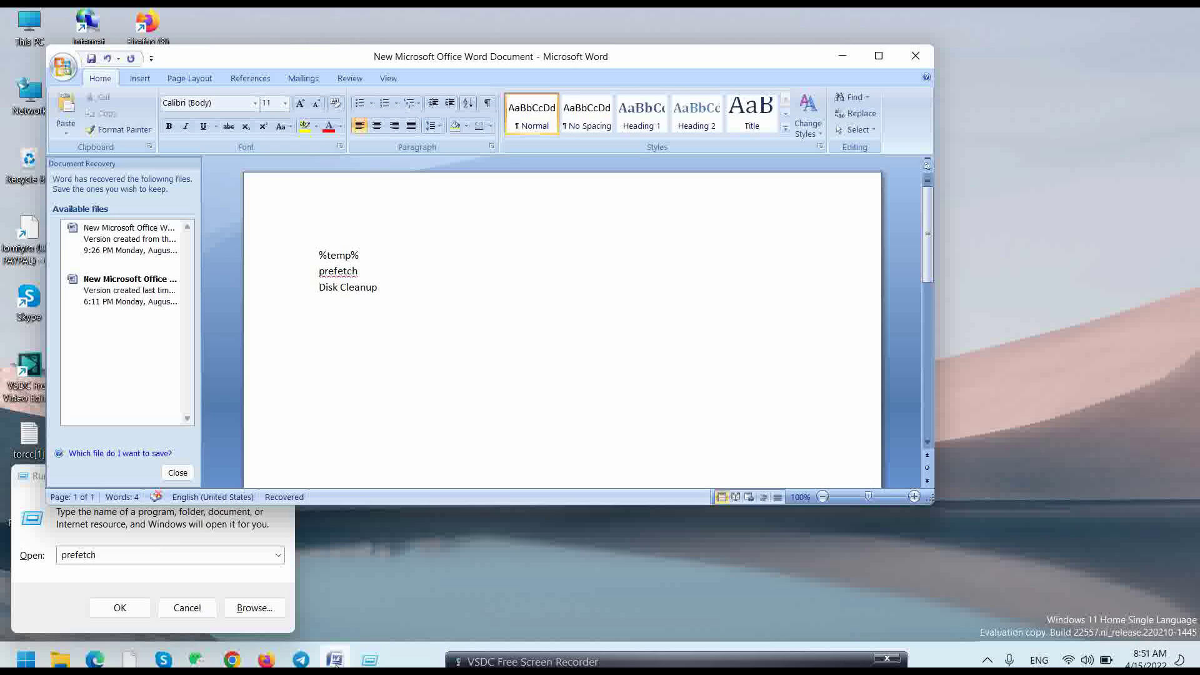
double_click(353, 289)
key(ctrl+a)
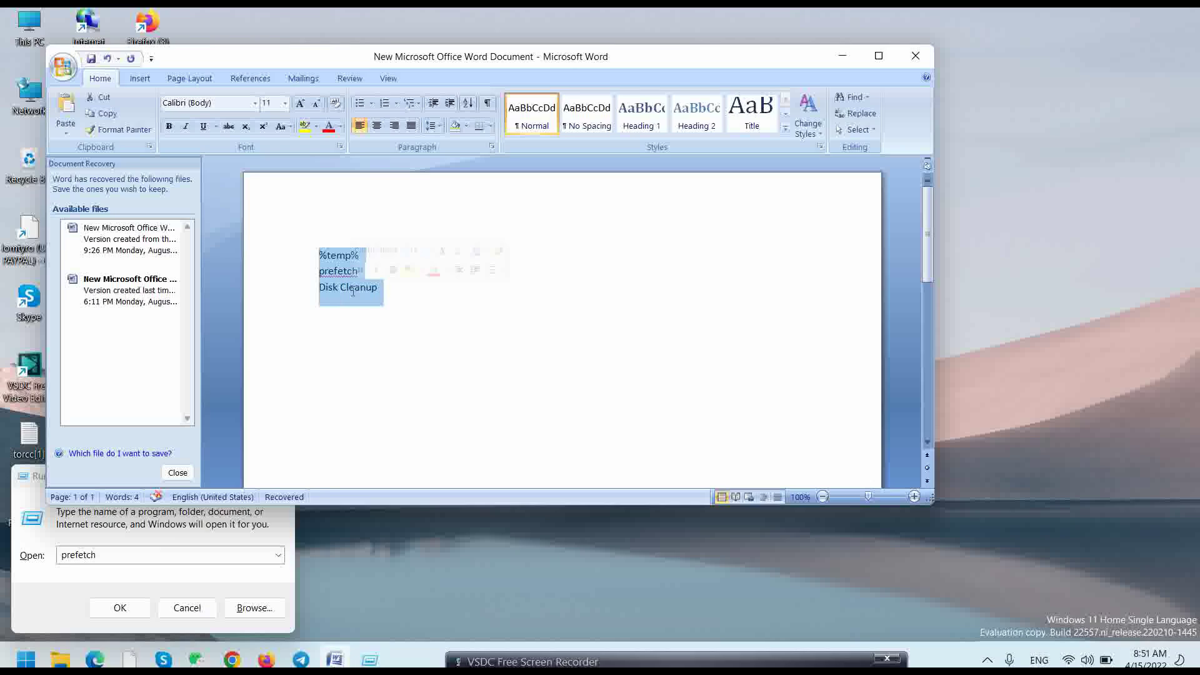
click(353, 291)
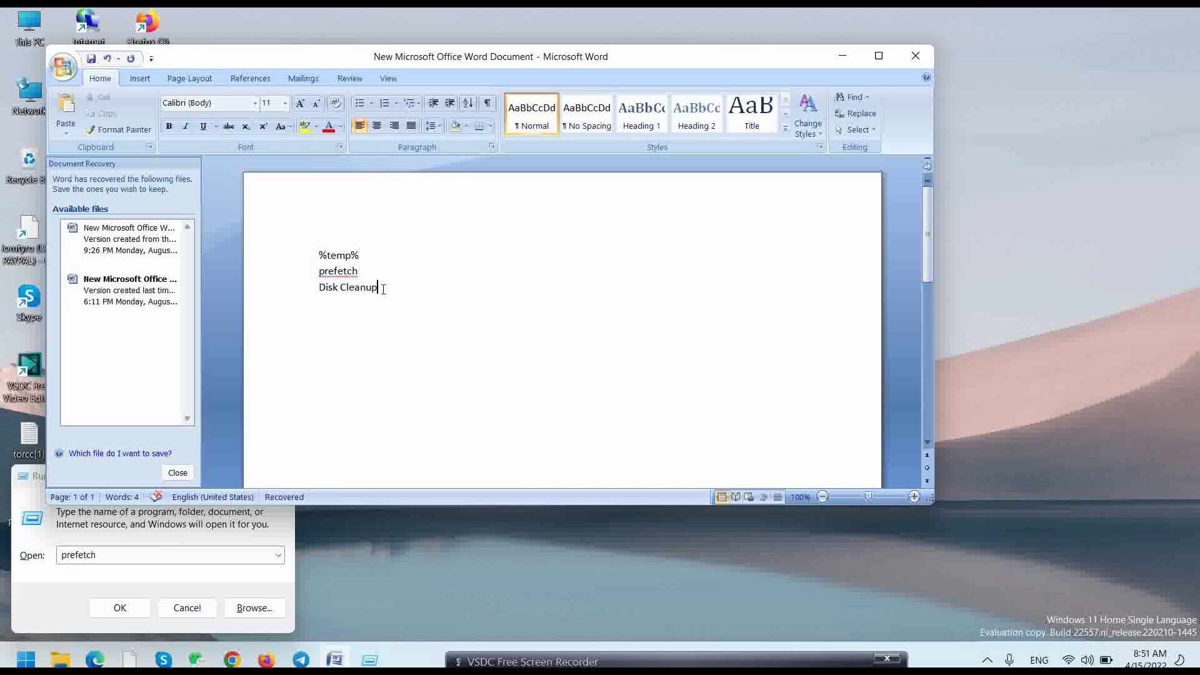
drag(383, 288, 318, 289)
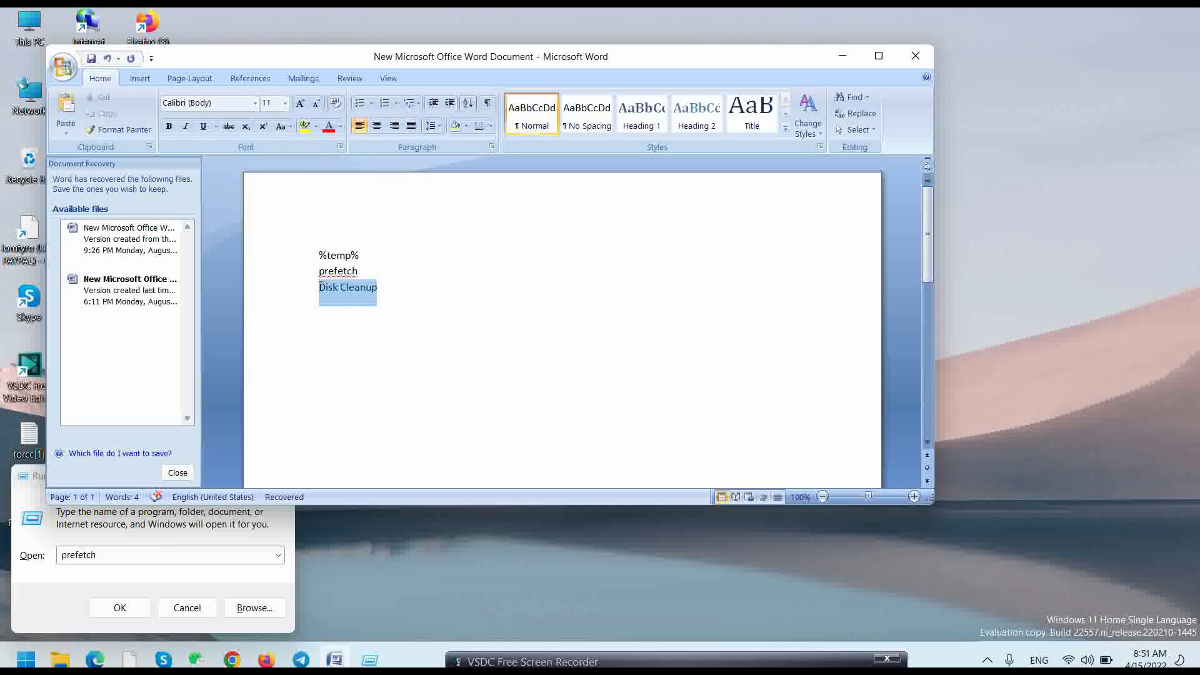
Try to launch Disk Cleanup by running "Disk Cleanup" as a Run command, attempting it twice.
click(145, 556)
text(Disk Cleanup)
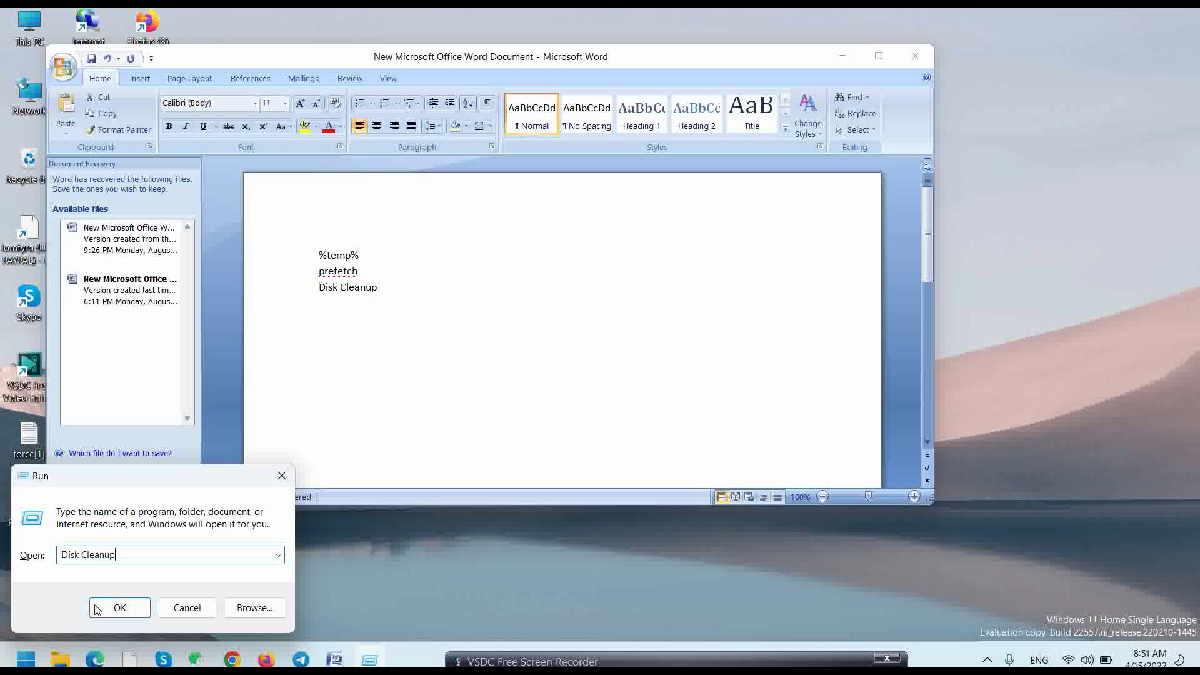
click(99, 611)
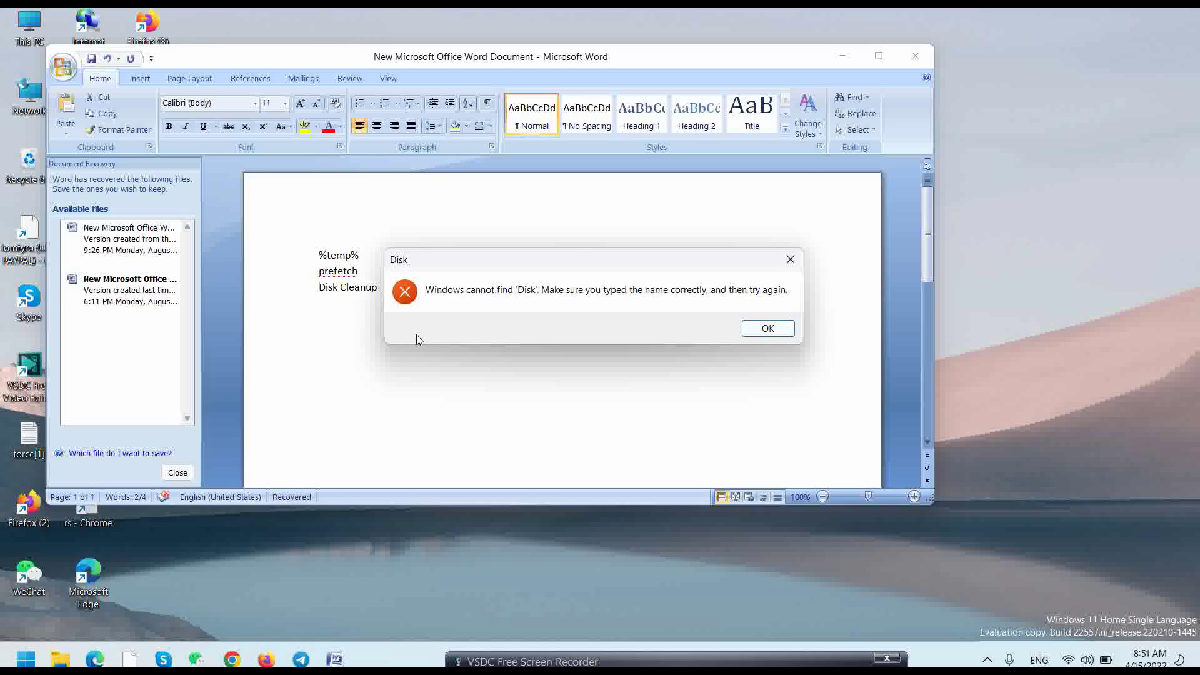
click(768, 329)
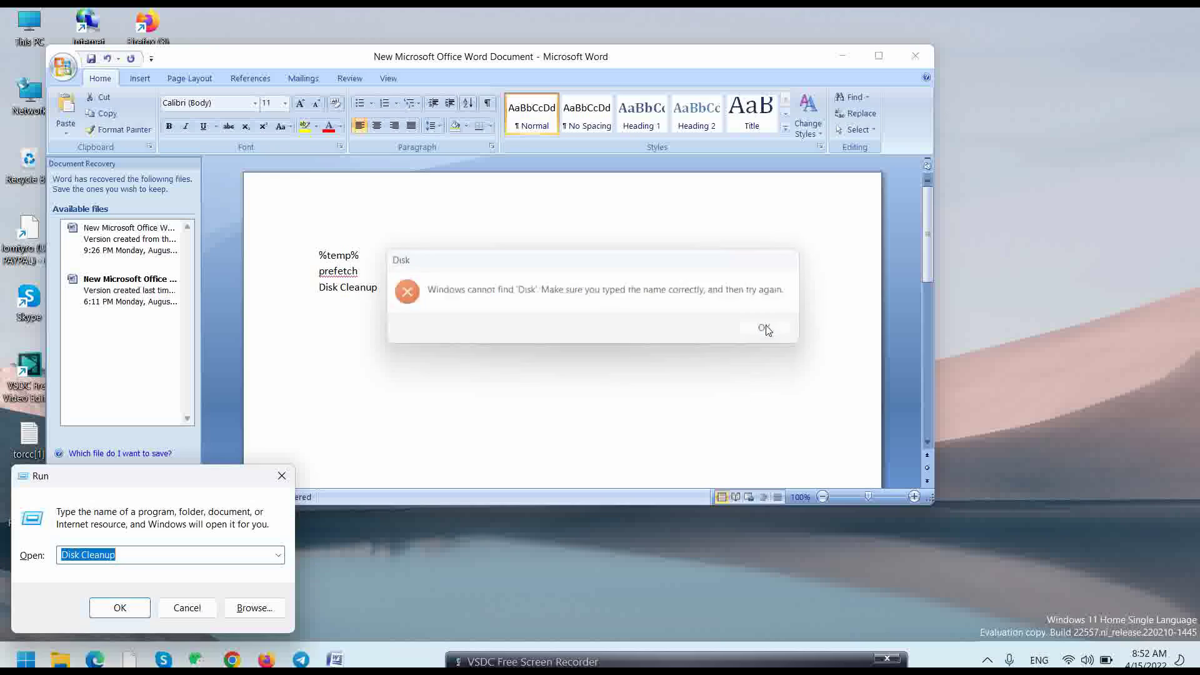
click(123, 608)
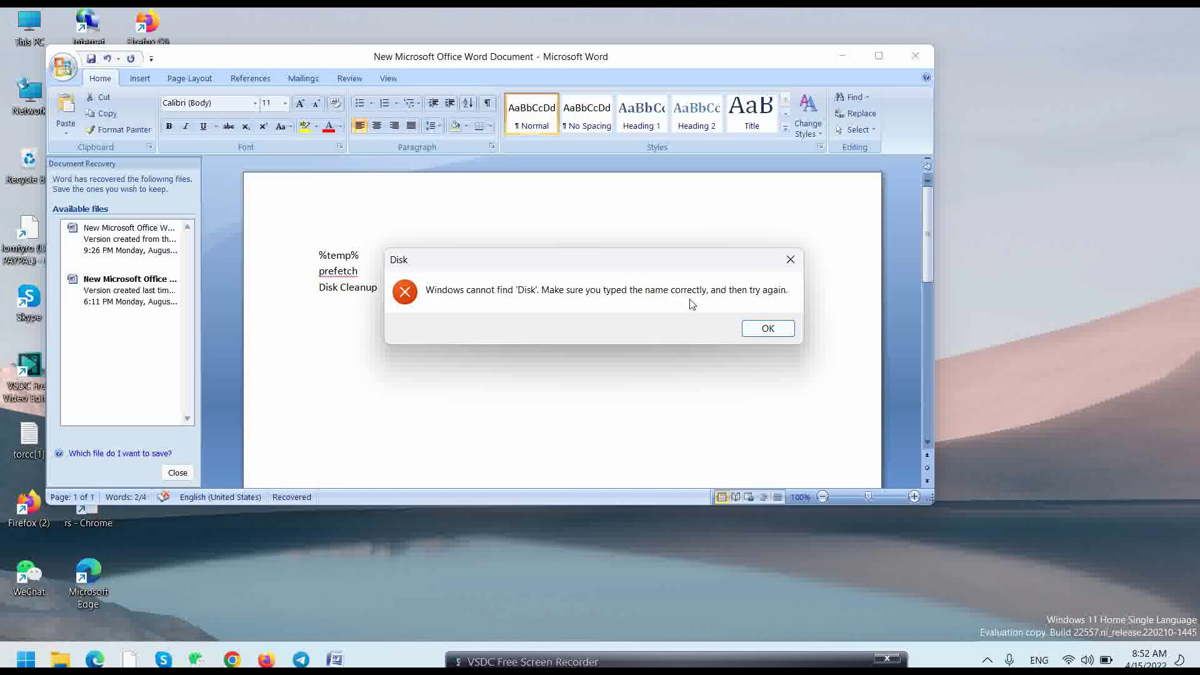
click(769, 329)
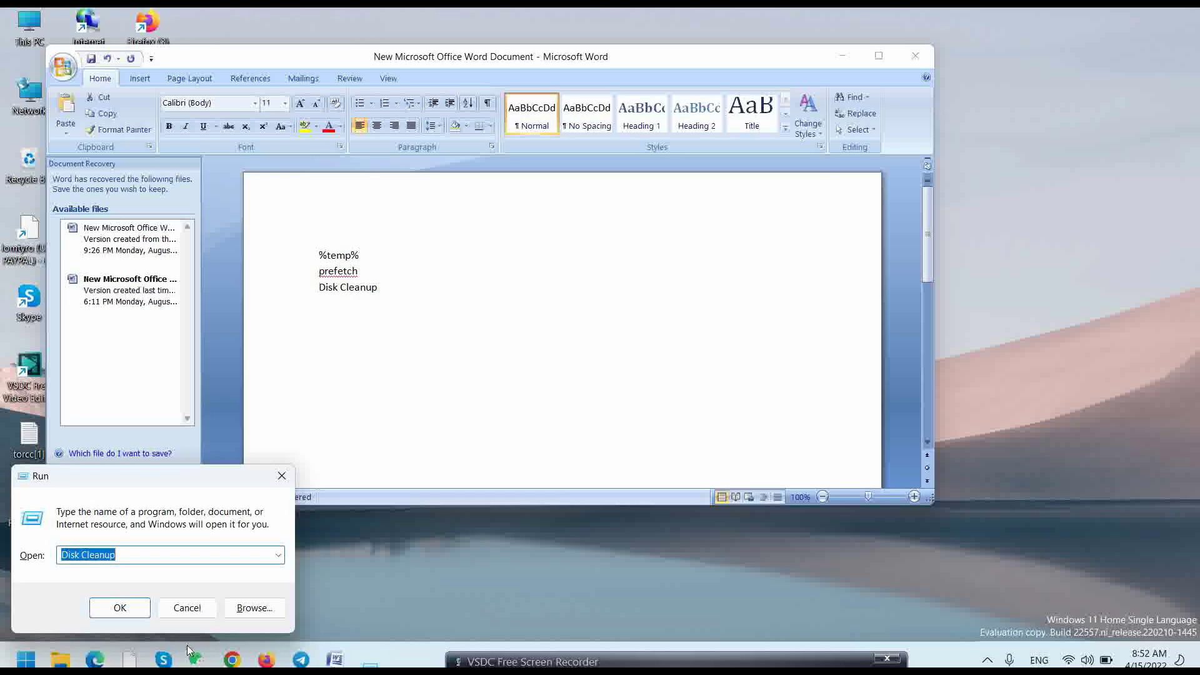
Clear the Disk Cleanup text from the Run dialog's command entry.
click(159, 556)
key(BackSpace)
key(BackSpace)
key(BackSpace)
key(BackSpace)
key(BackSpace)
key(BackSpace)
key(BackSpace)
key(BackSpace)
key(BackSpace)
key(BackSpace)
key(BackSpace)
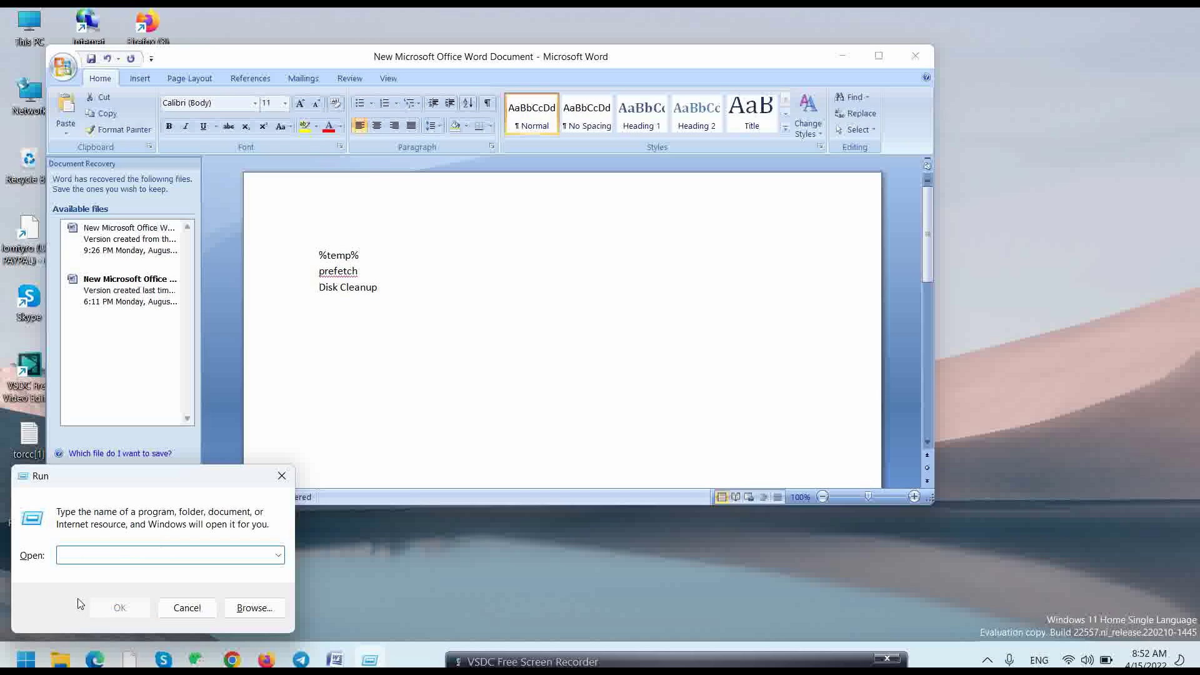
Find the Disk Cleanup app by searching Windows for disk, and start it for drive C:.
click(25, 660)
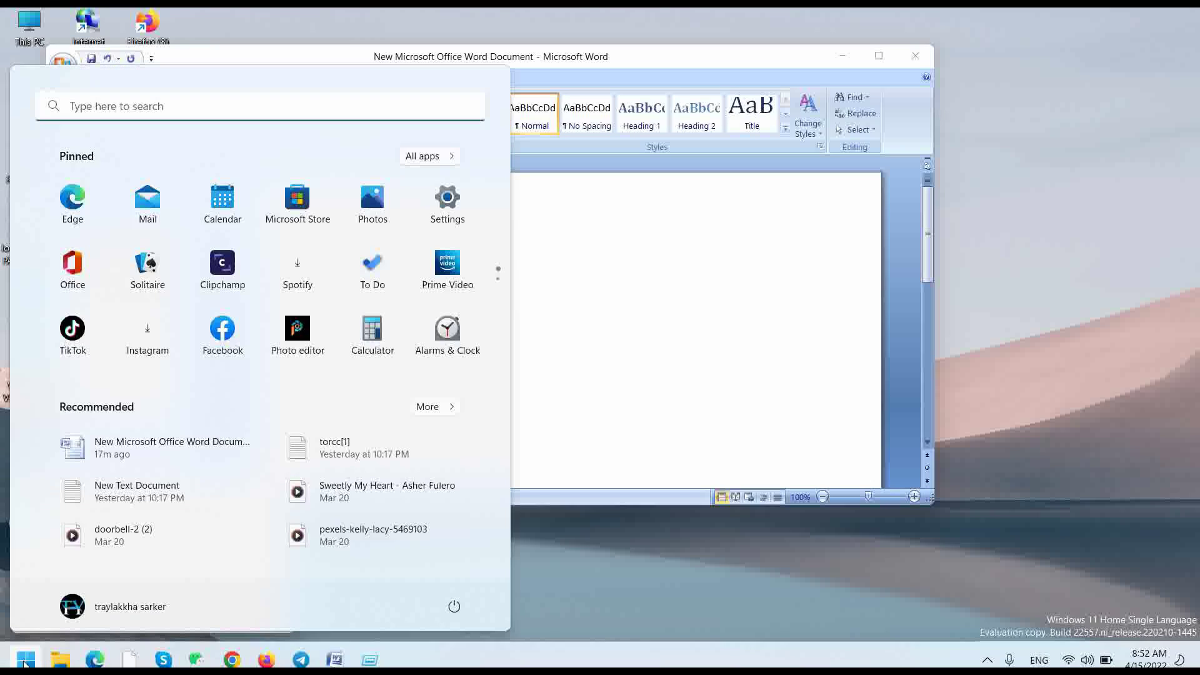
text(disk)
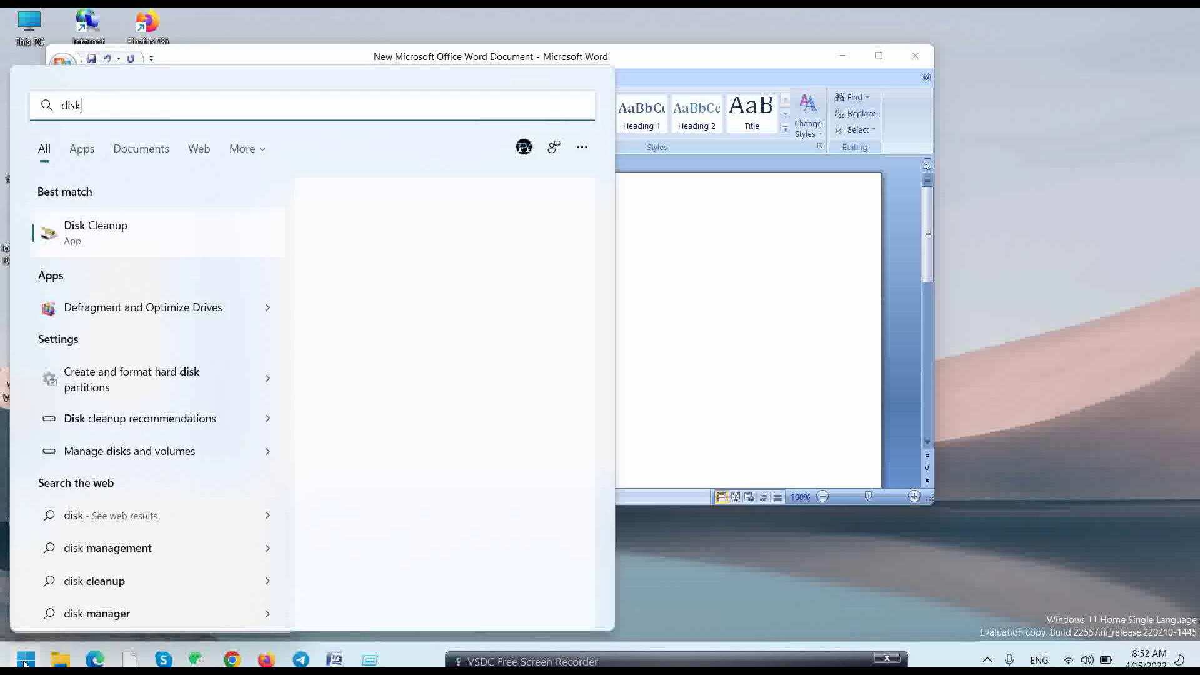
click(132, 241)
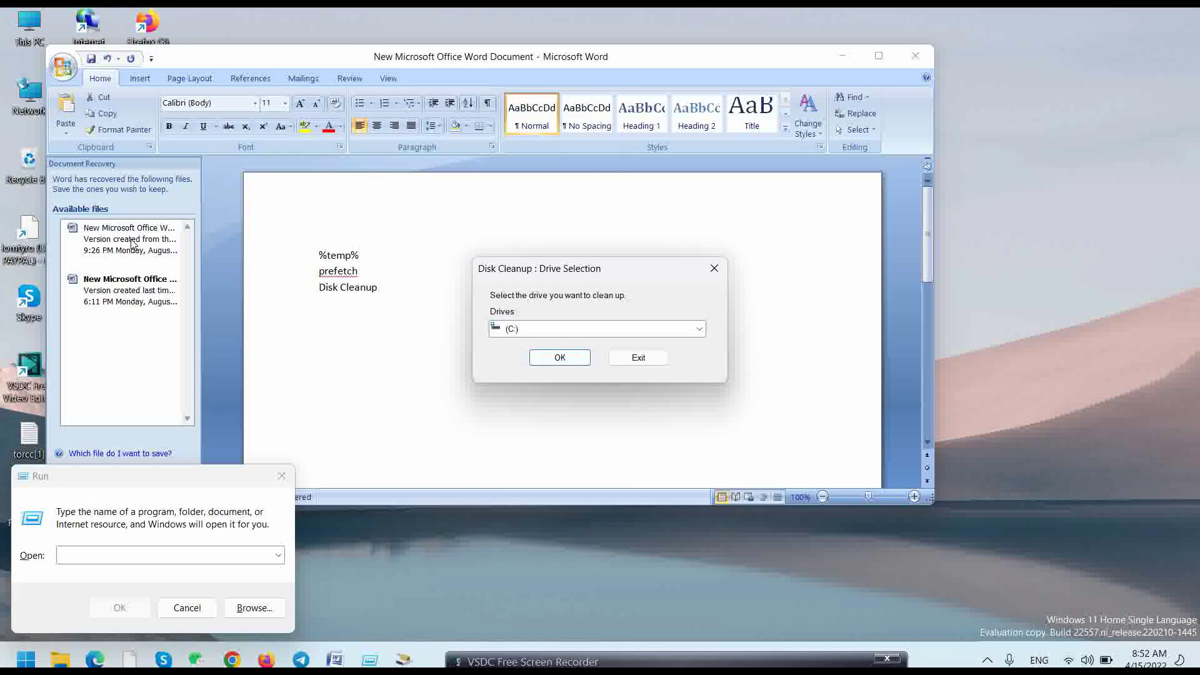
click(559, 358)
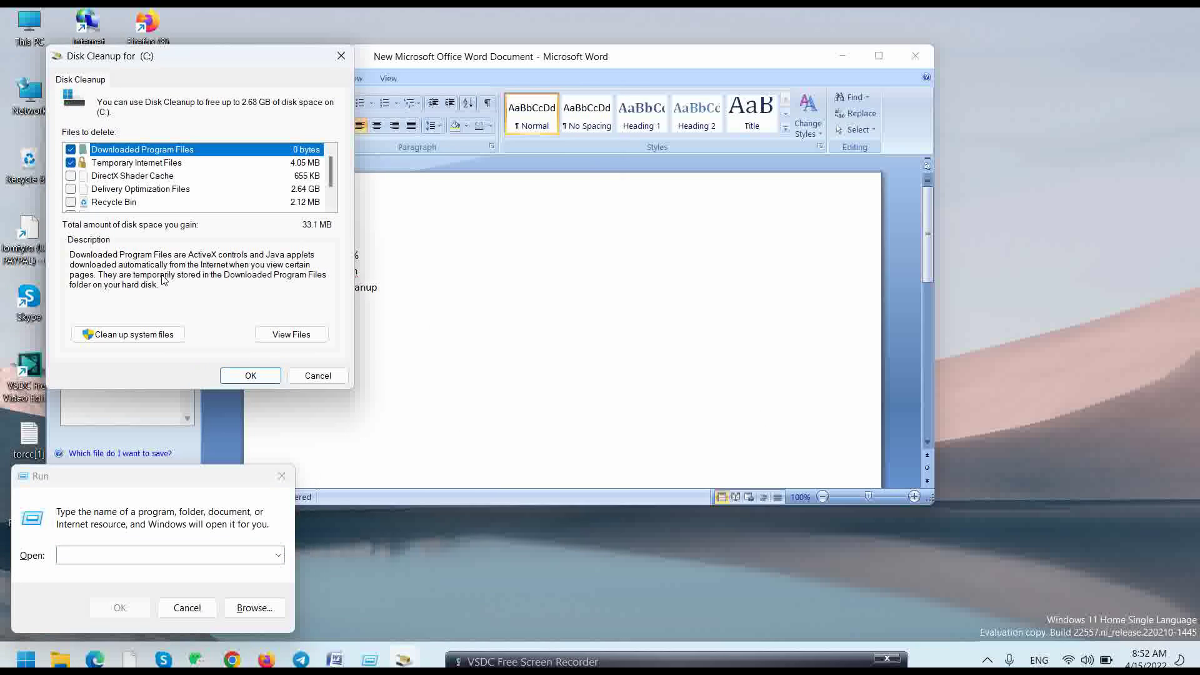
Include DirectX Shader Cache, Delivery Optimization Files, Recycle Bin and Temporary files in the cleanup and permanently delete all checked categories.
click(72, 176)
click(72, 189)
click(71, 202)
scroll(161, 181, down, 1)
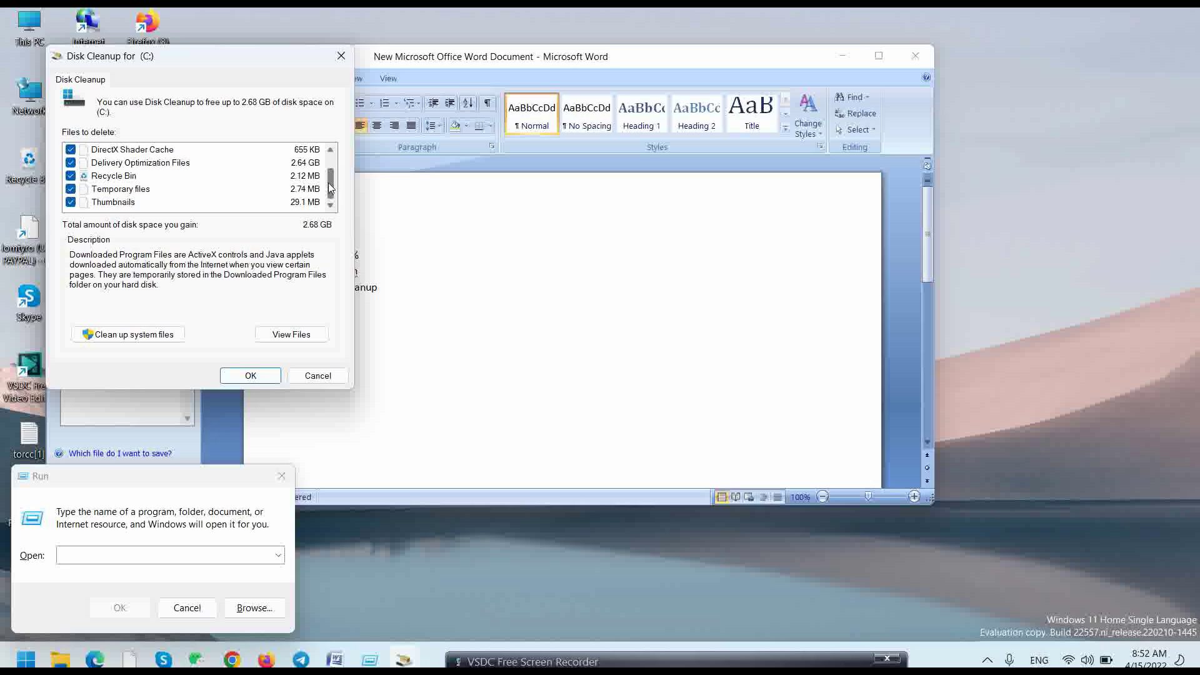
drag(331, 185, 333, 170)
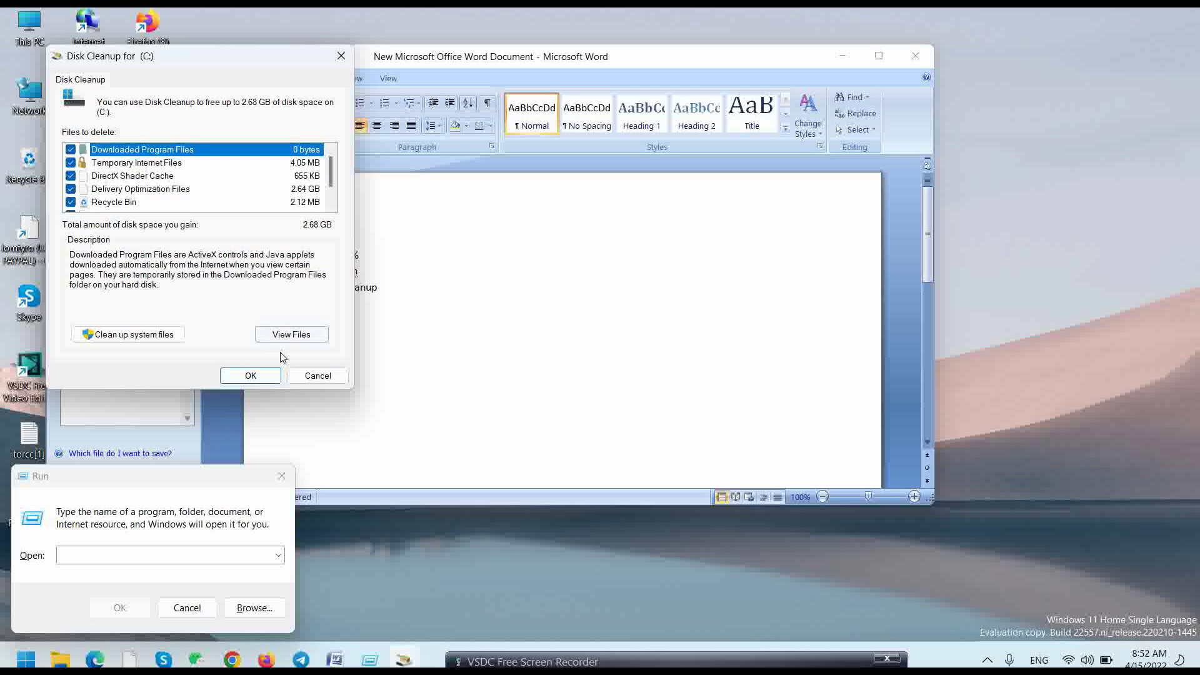
click(258, 378)
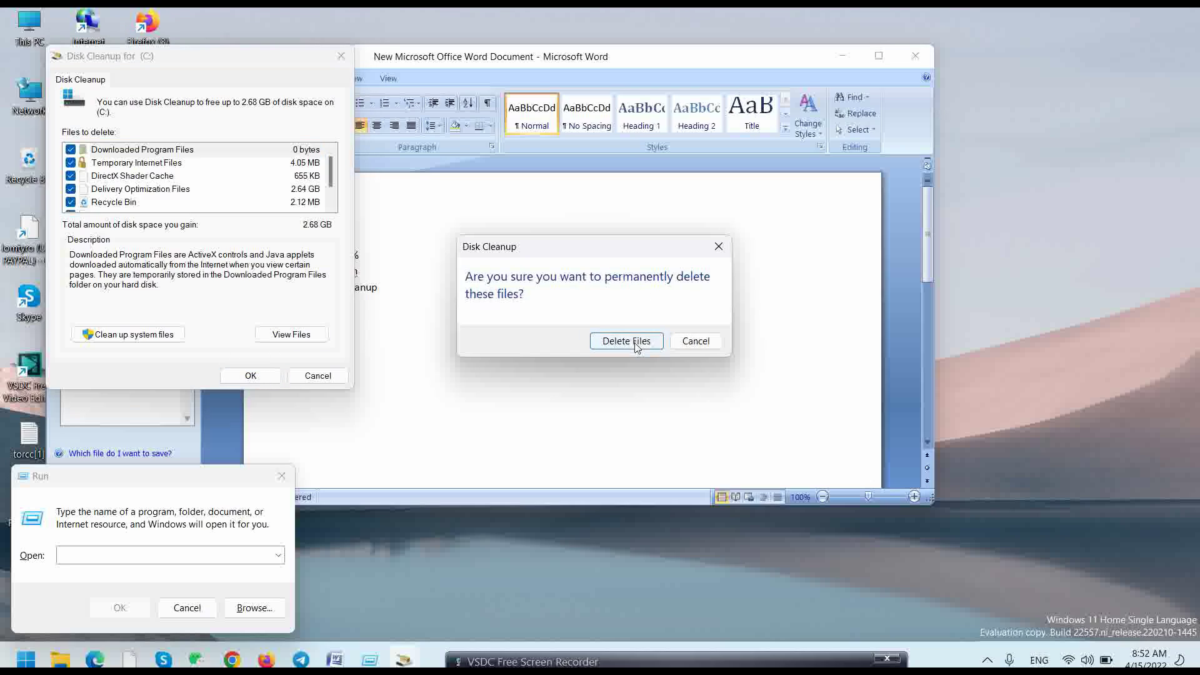
click(627, 342)
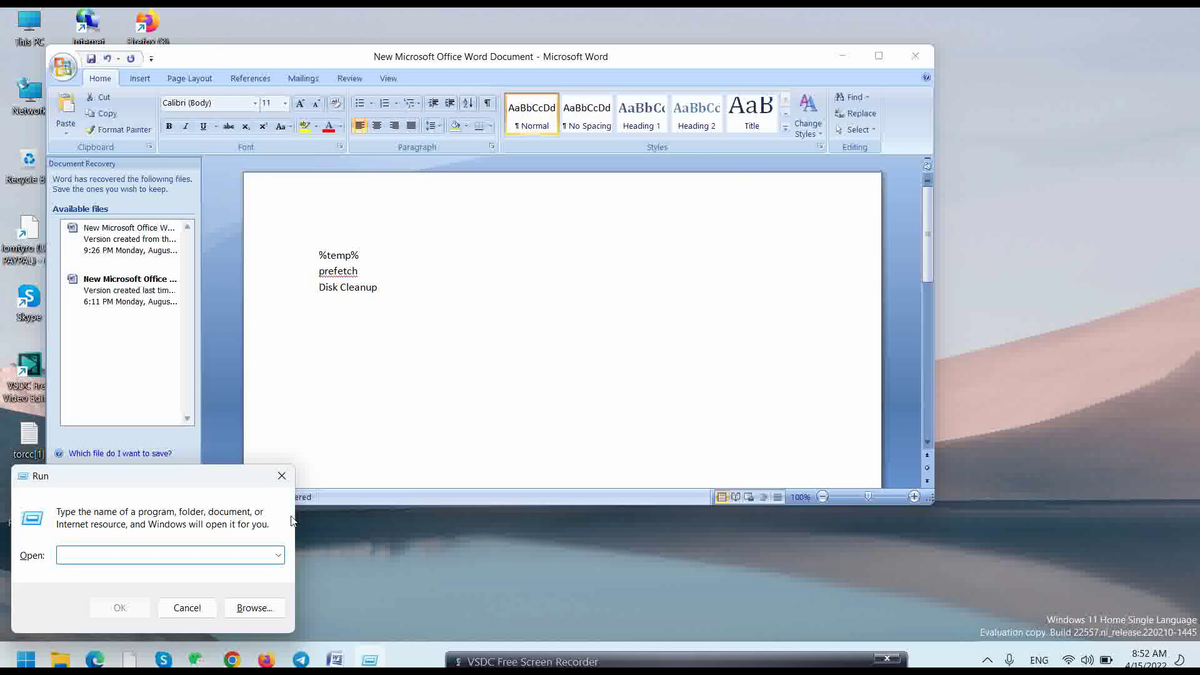
Close the Run dialog and add the line "Then Restart your pc or laptop" below Disk Cleanup in the Word document.
click(282, 476)
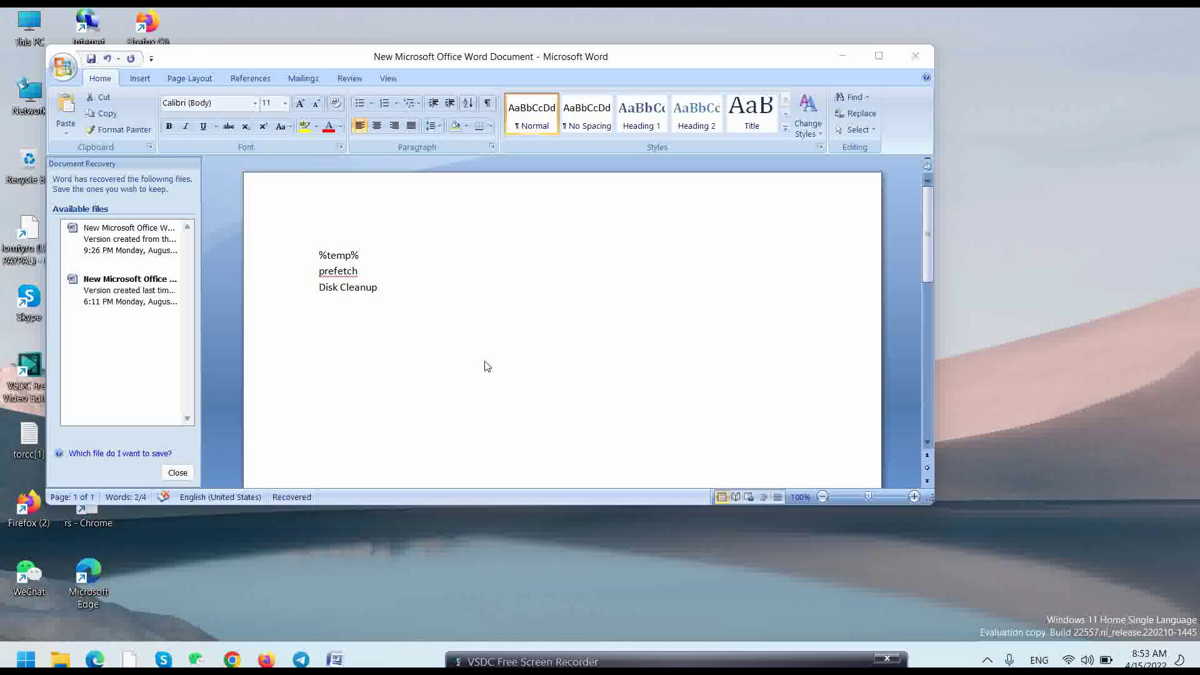
triple_click(400, 293)
click(399, 290)
key(Return)
text(T)
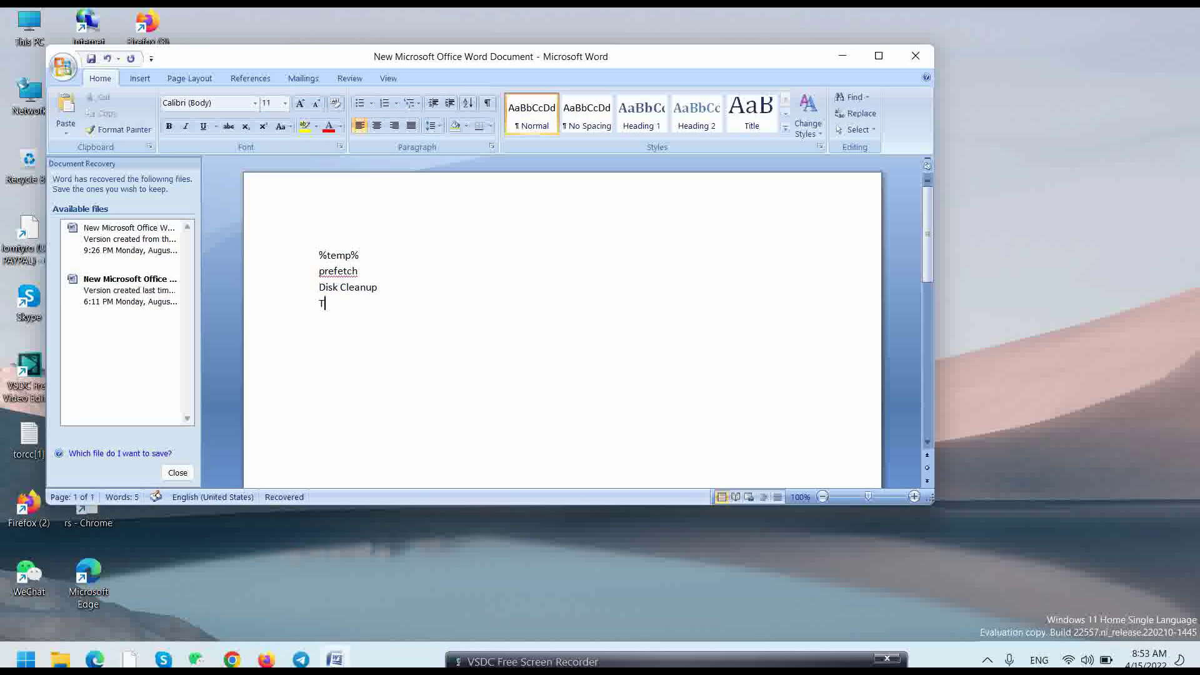
text(hen Restart your pc or laptop)
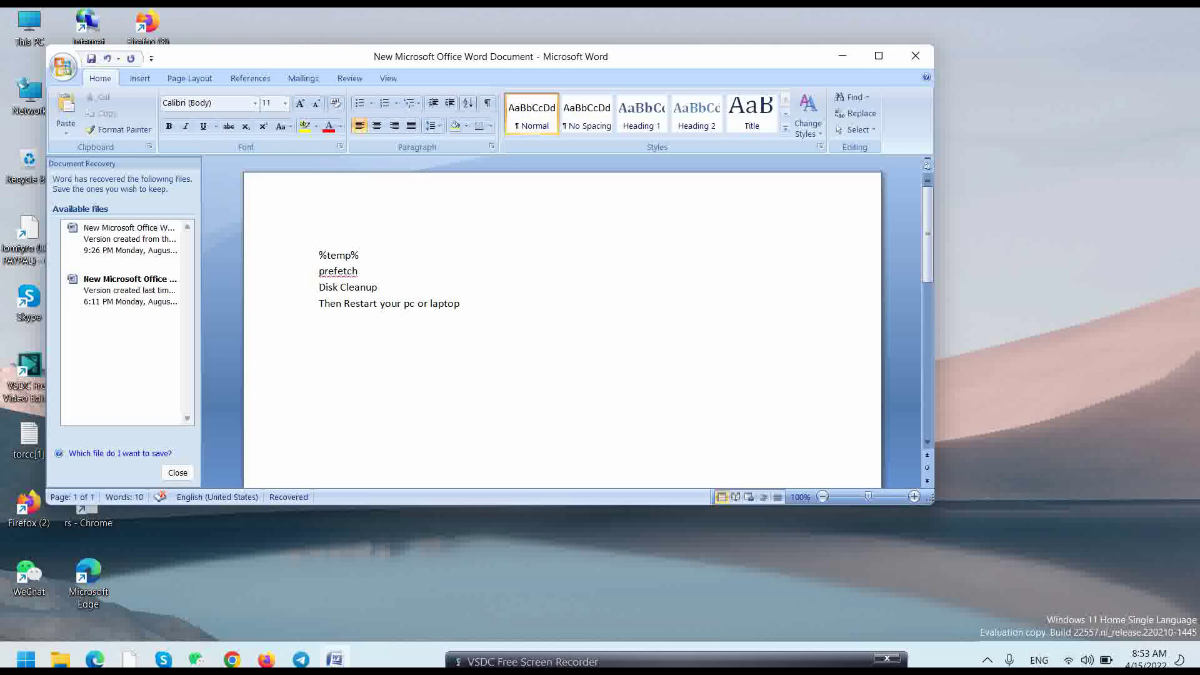
click(720, 661)
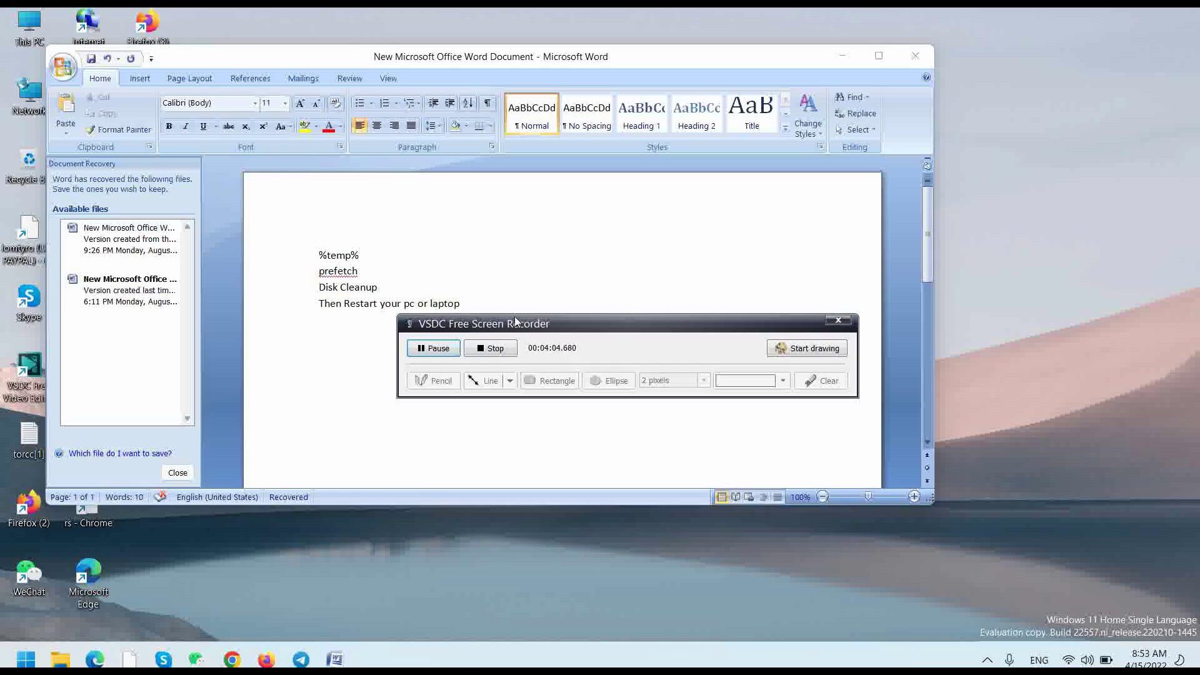
click(489, 353)
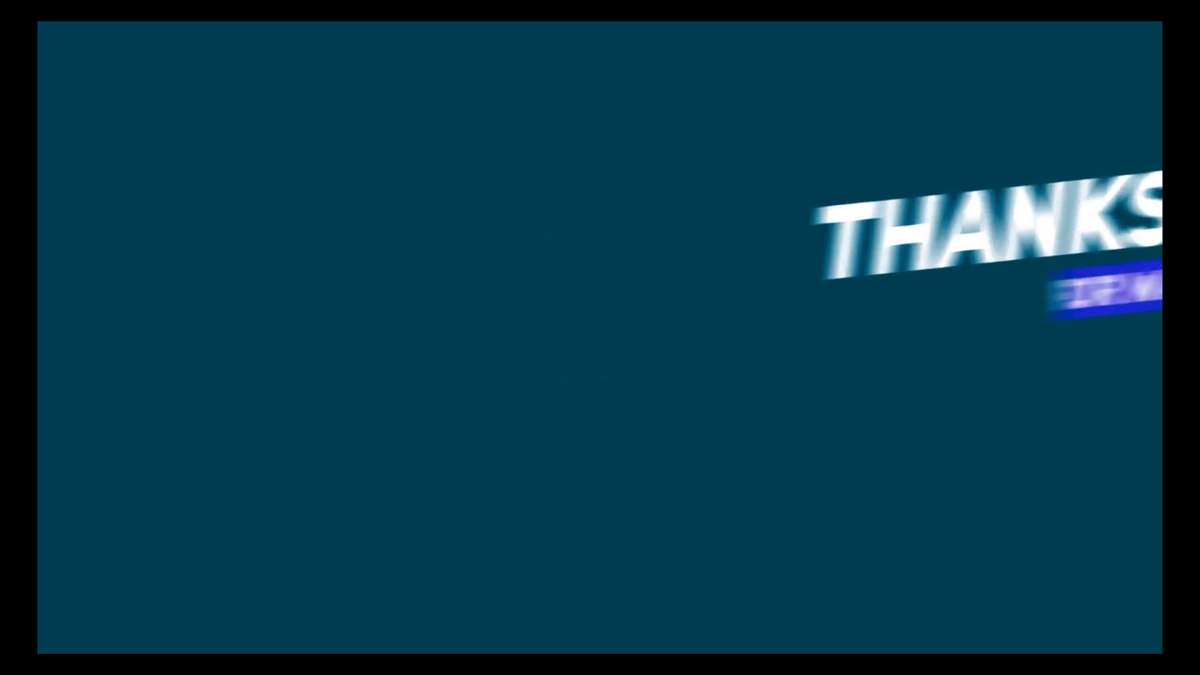